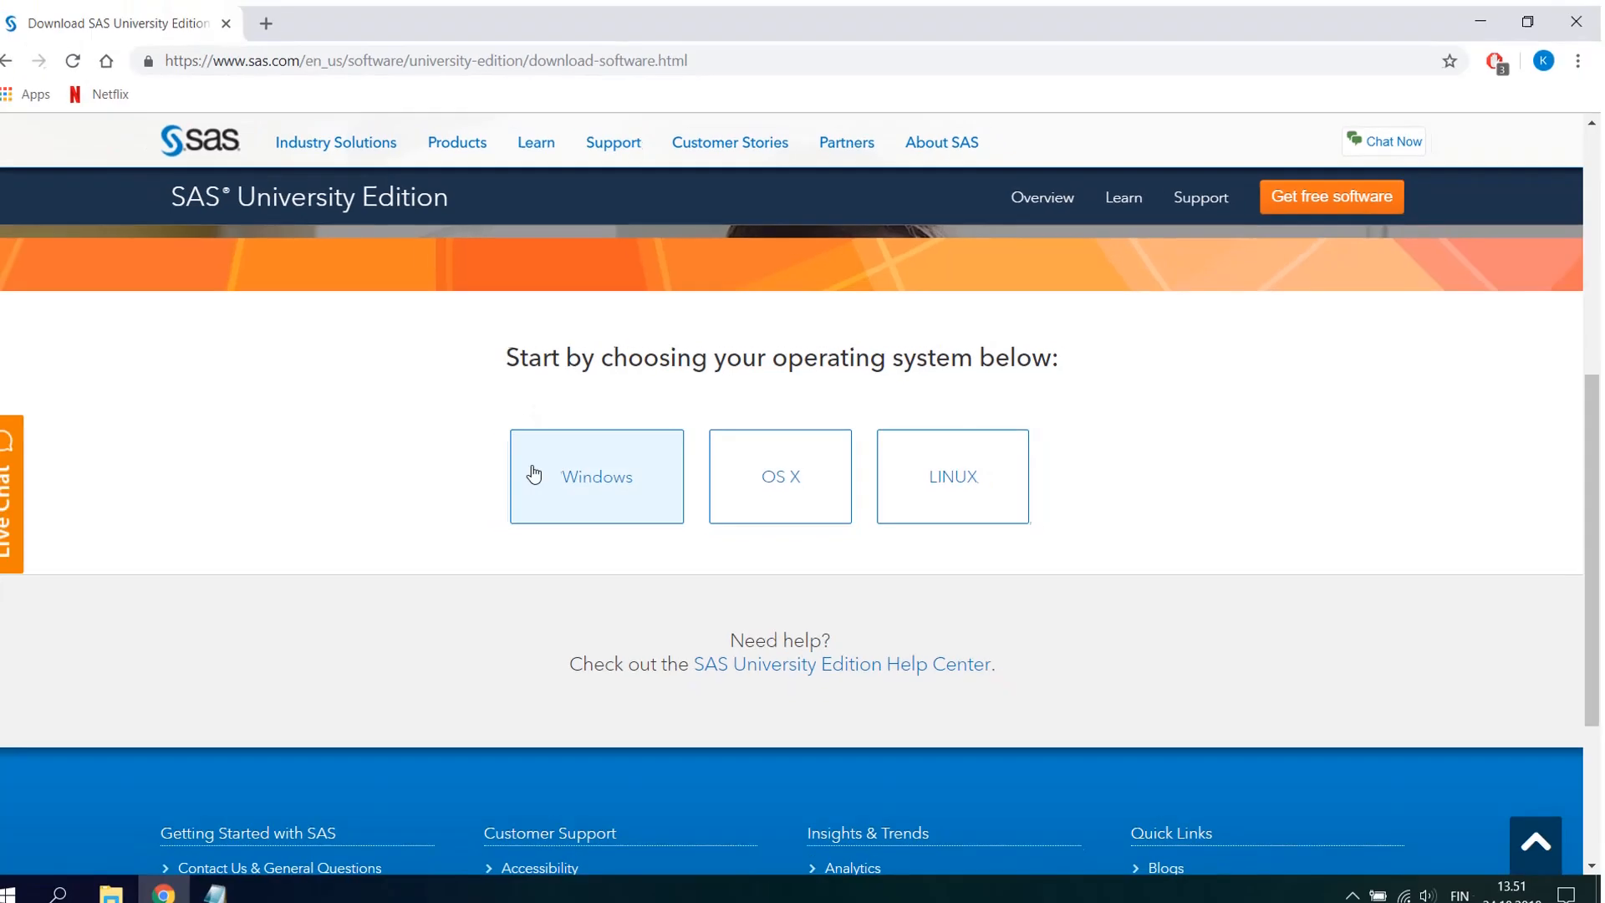
- Choose Windows as the operating system for SAS University Edition and download the recommended VirtualBox 5.2.20 installer for Windows
{"action": "left_click", "coordinate": [321, 638]}
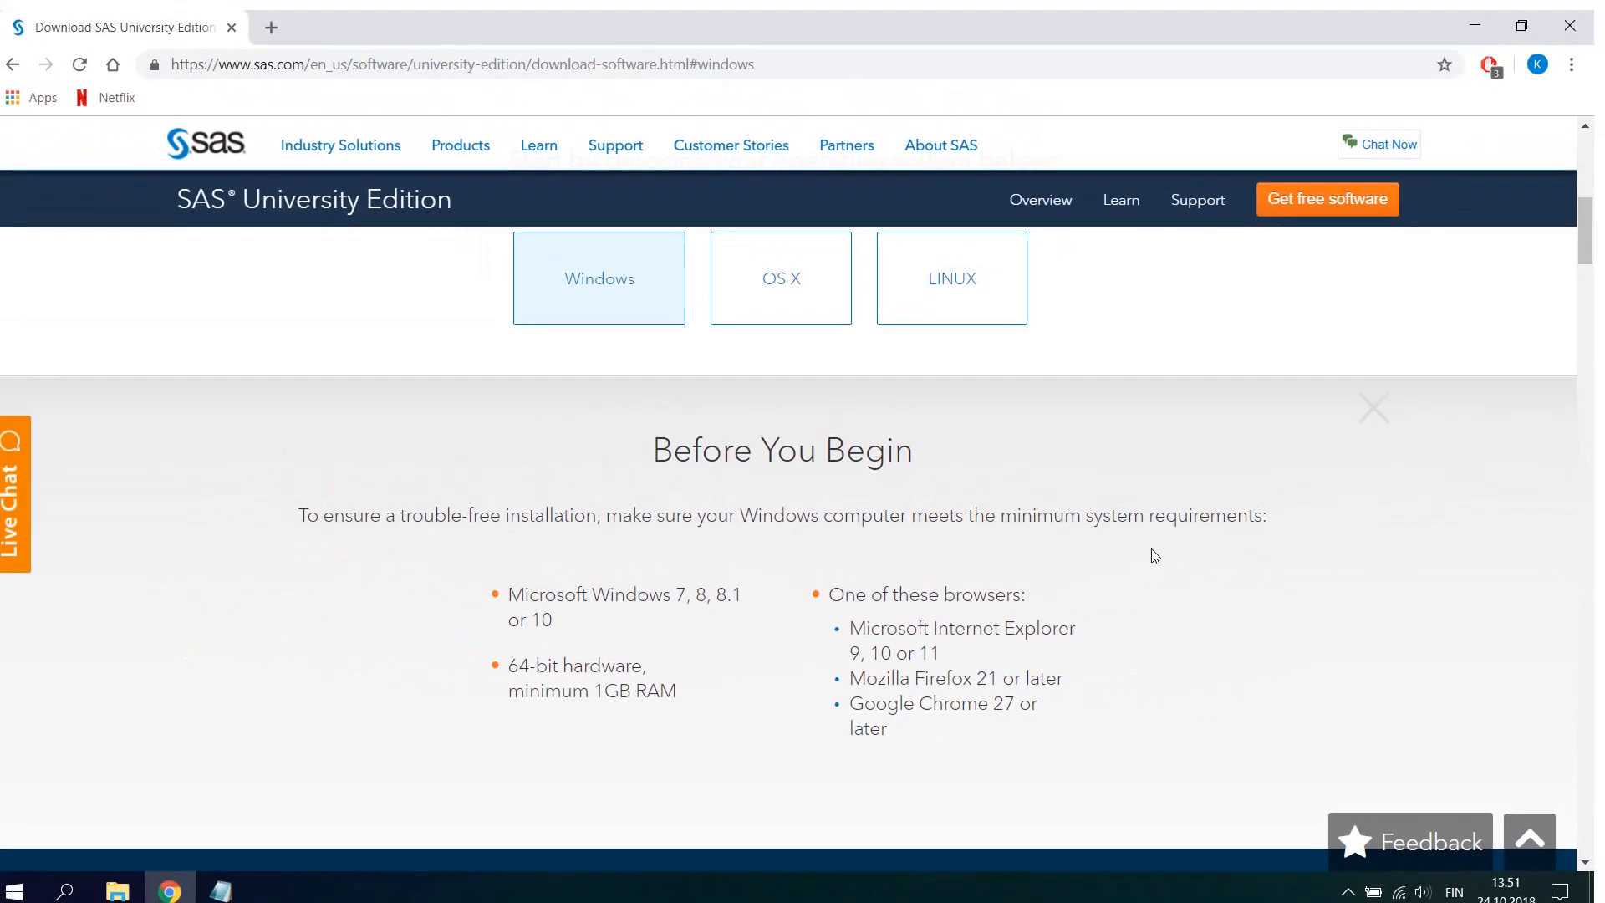
{"action": "scroll", "coordinate": [1151, 548], "scroll_direction": "down", "scroll_amount": 3}
{"action": "scroll", "coordinate": [1592, 255], "scroll_direction": "down", "scroll_amount": 6}
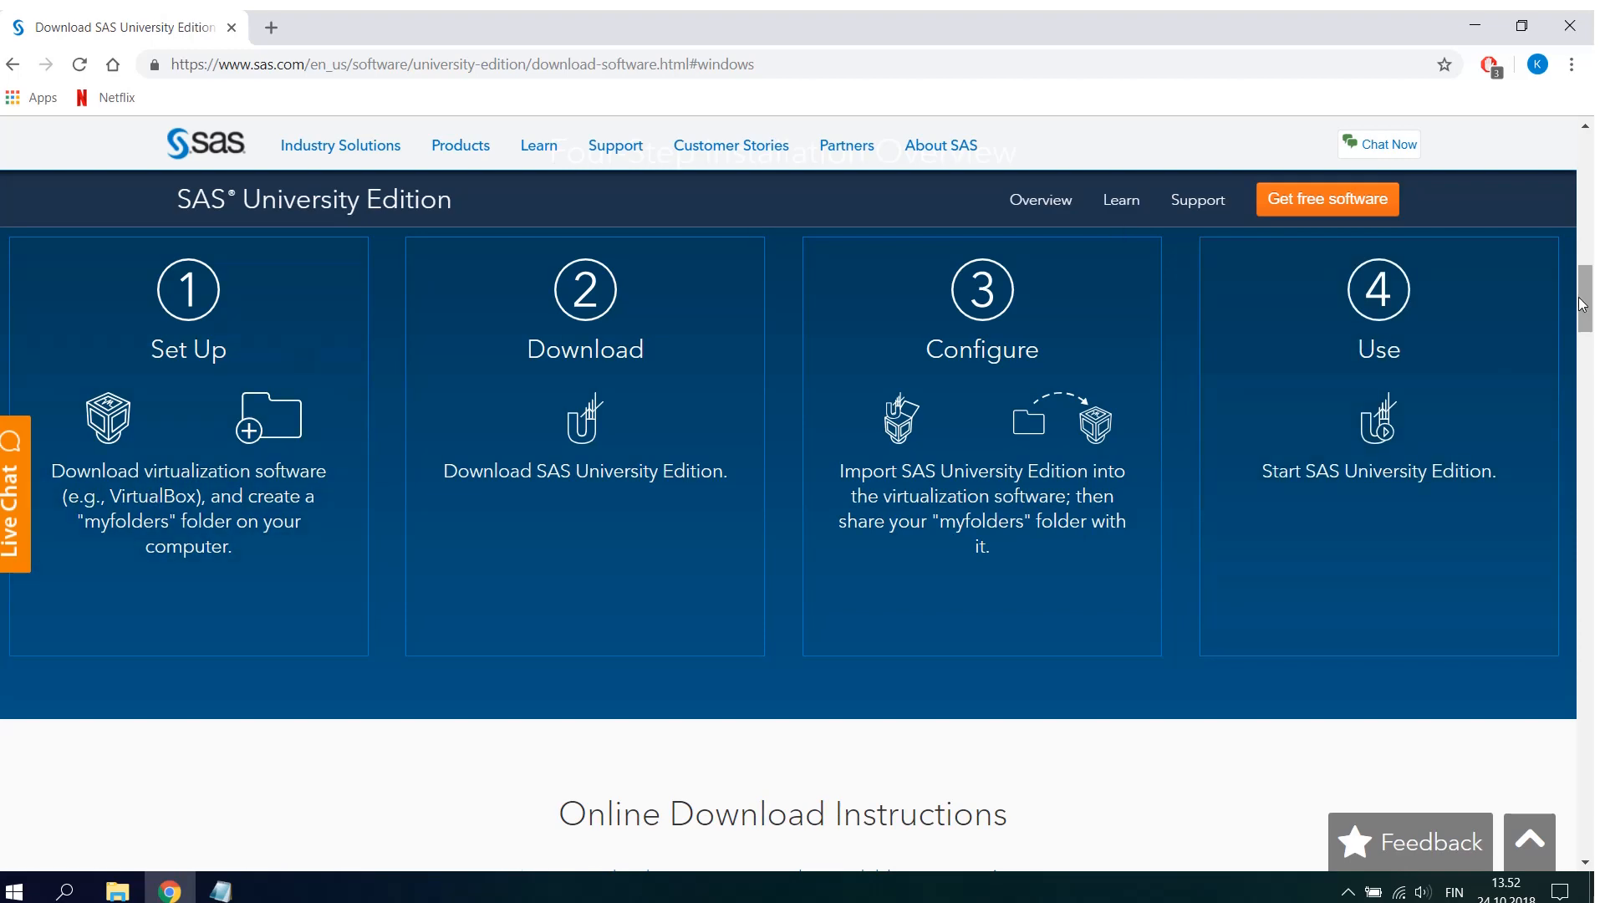
{"action": "left_click_drag", "start_coordinate": [1590, 307], "coordinate": [1590, 339]}
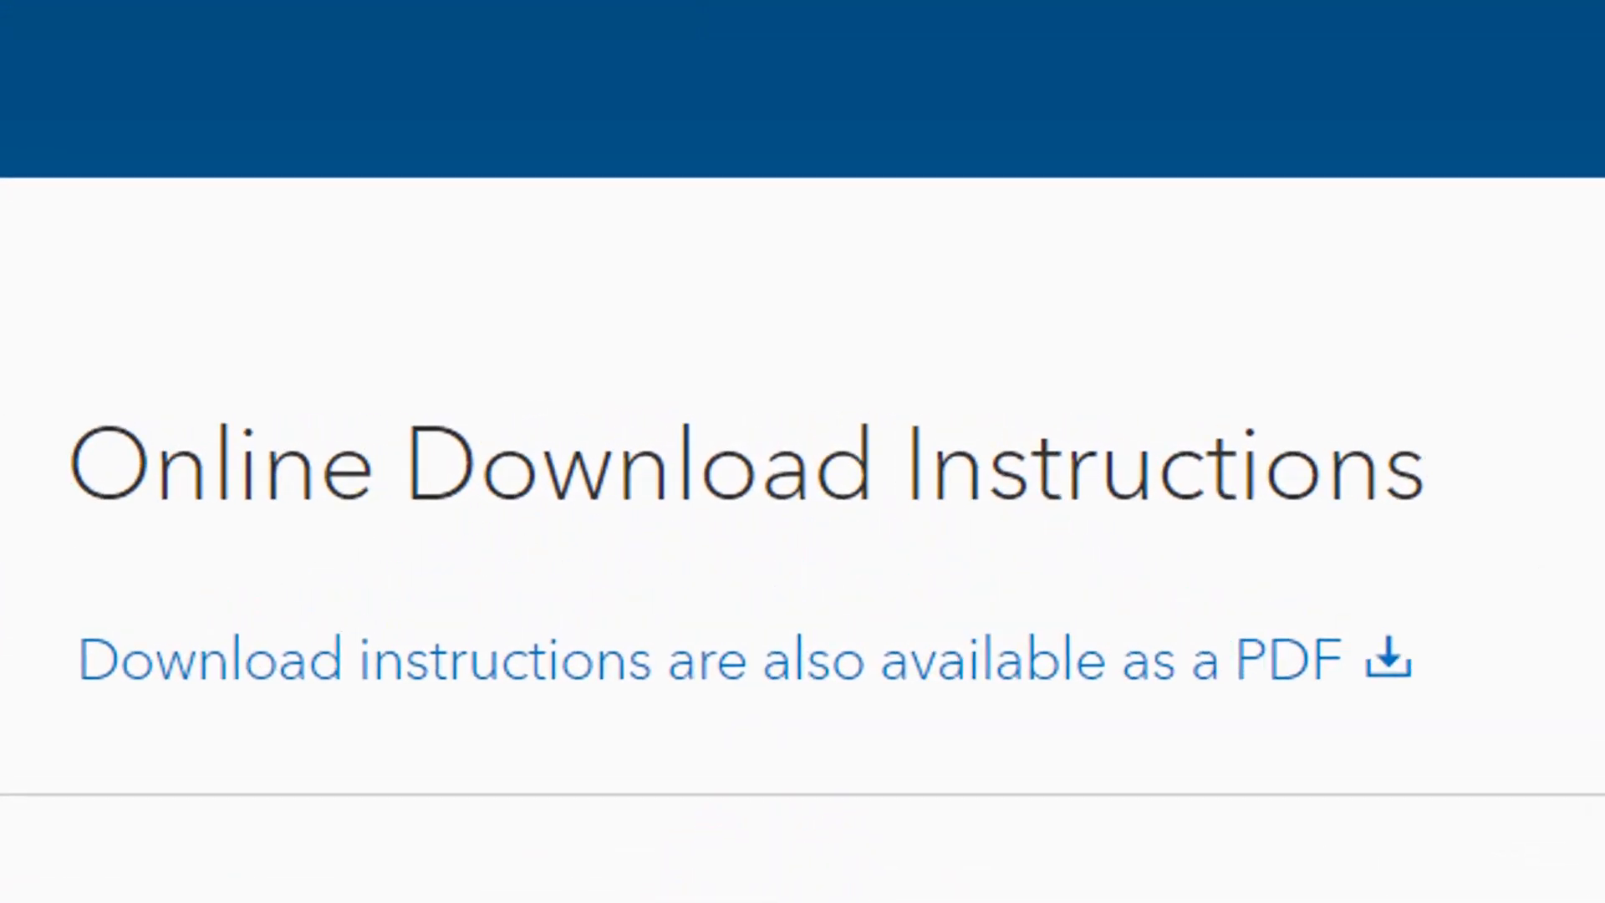
{"action": "left_click_drag", "start_coordinate": [1591, 339], "coordinate": [1592, 368]}
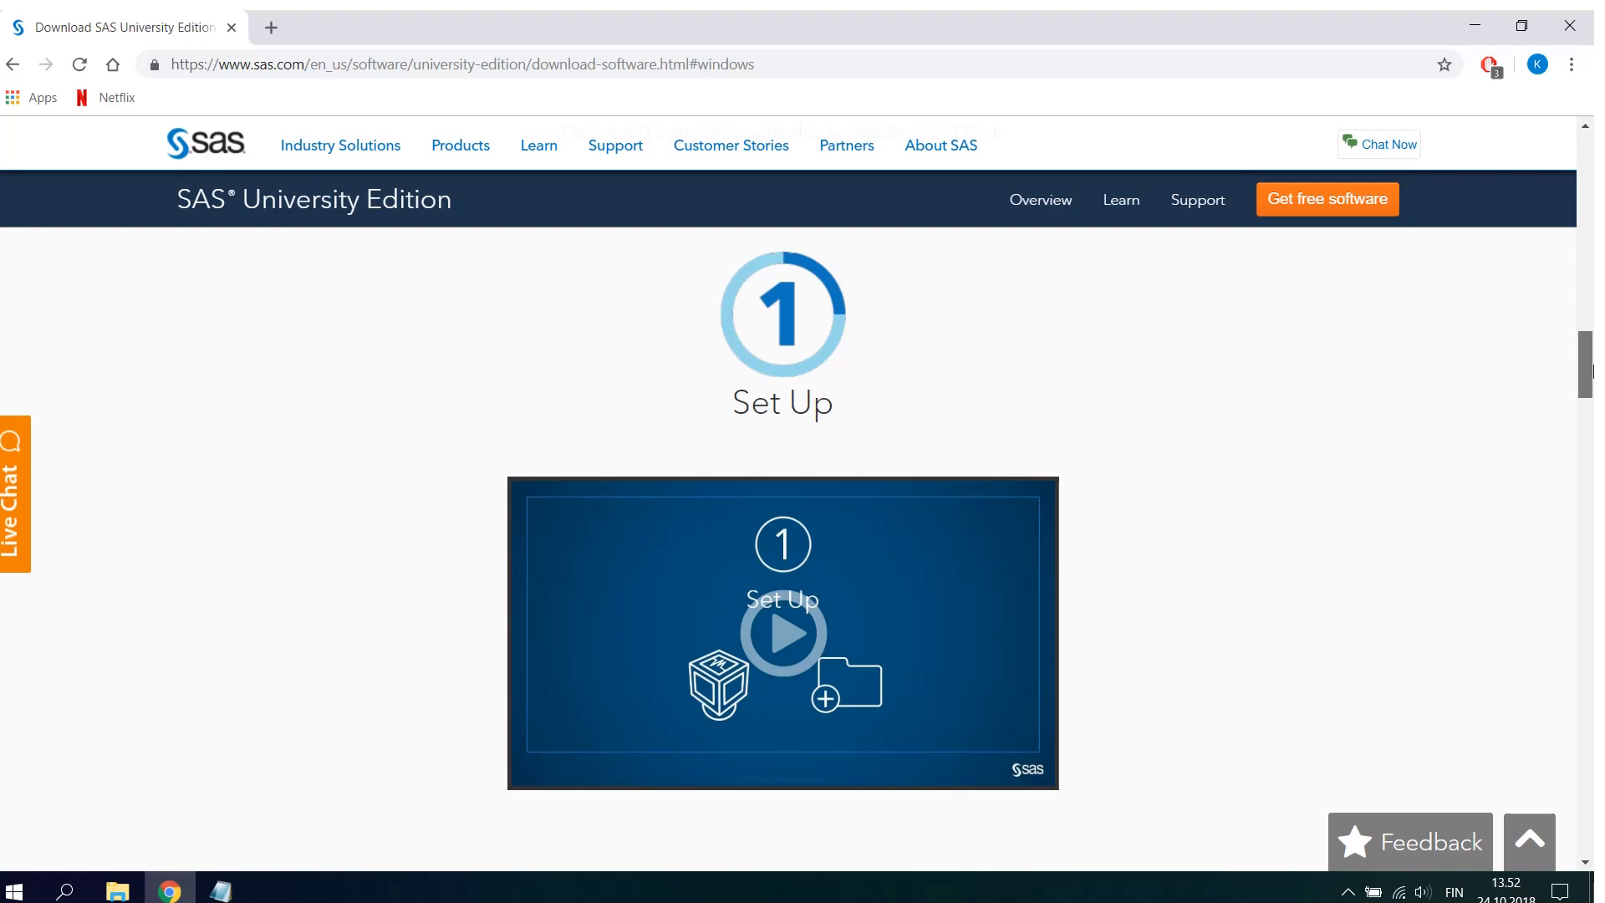
{"action": "left_click_drag", "start_coordinate": [1592, 372], "coordinate": [1592, 415]}
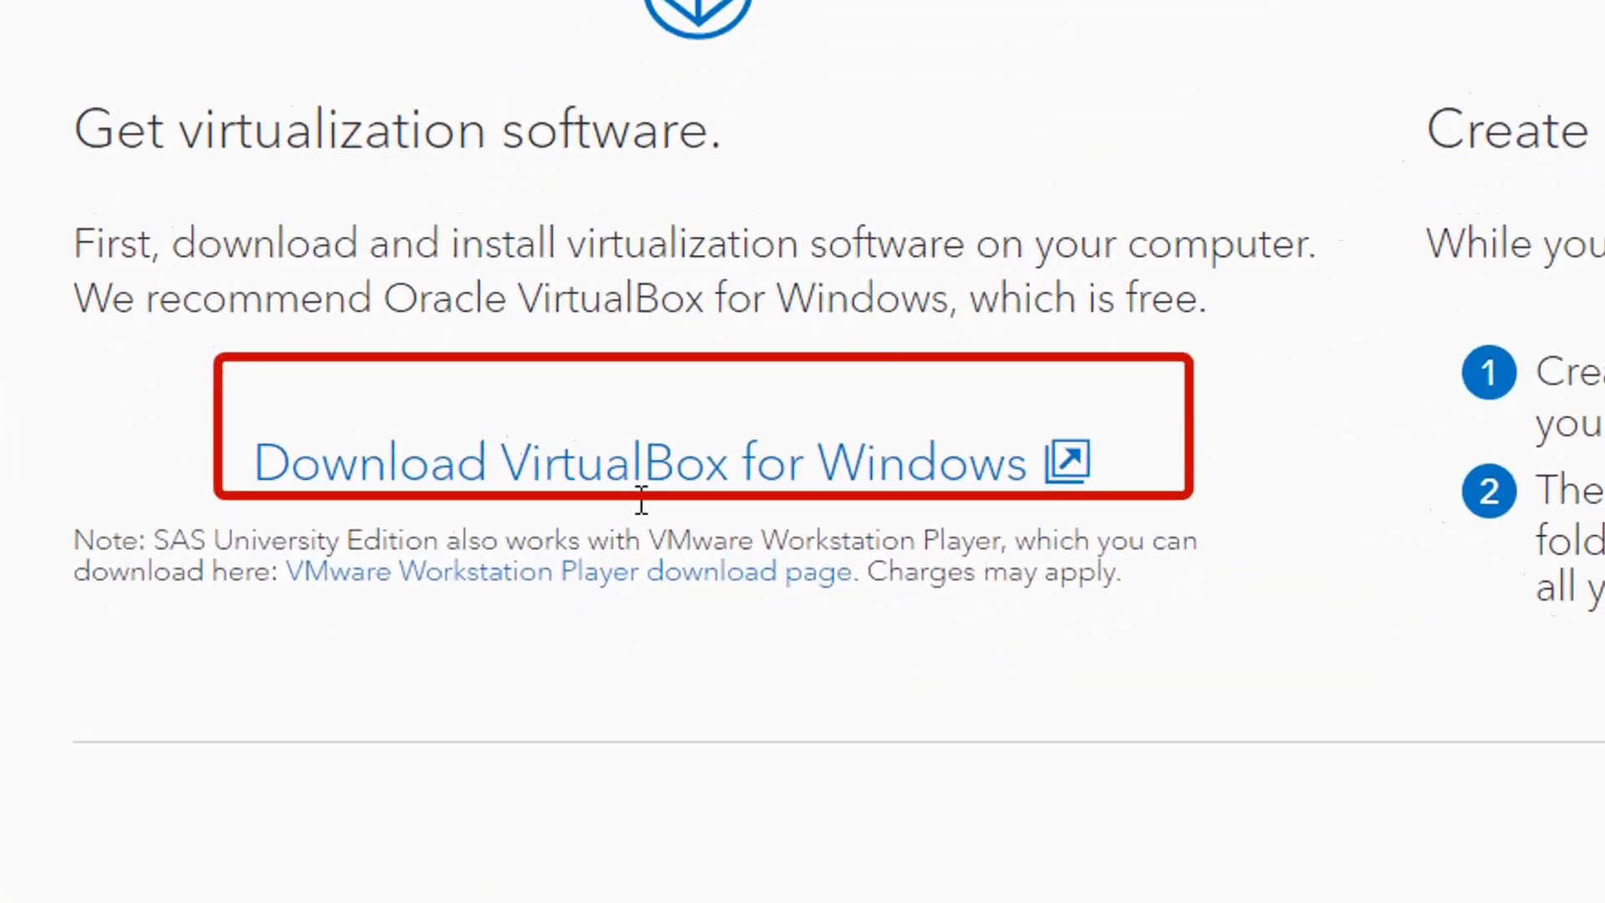
{"action": "left_click", "coordinate": [659, 480]}
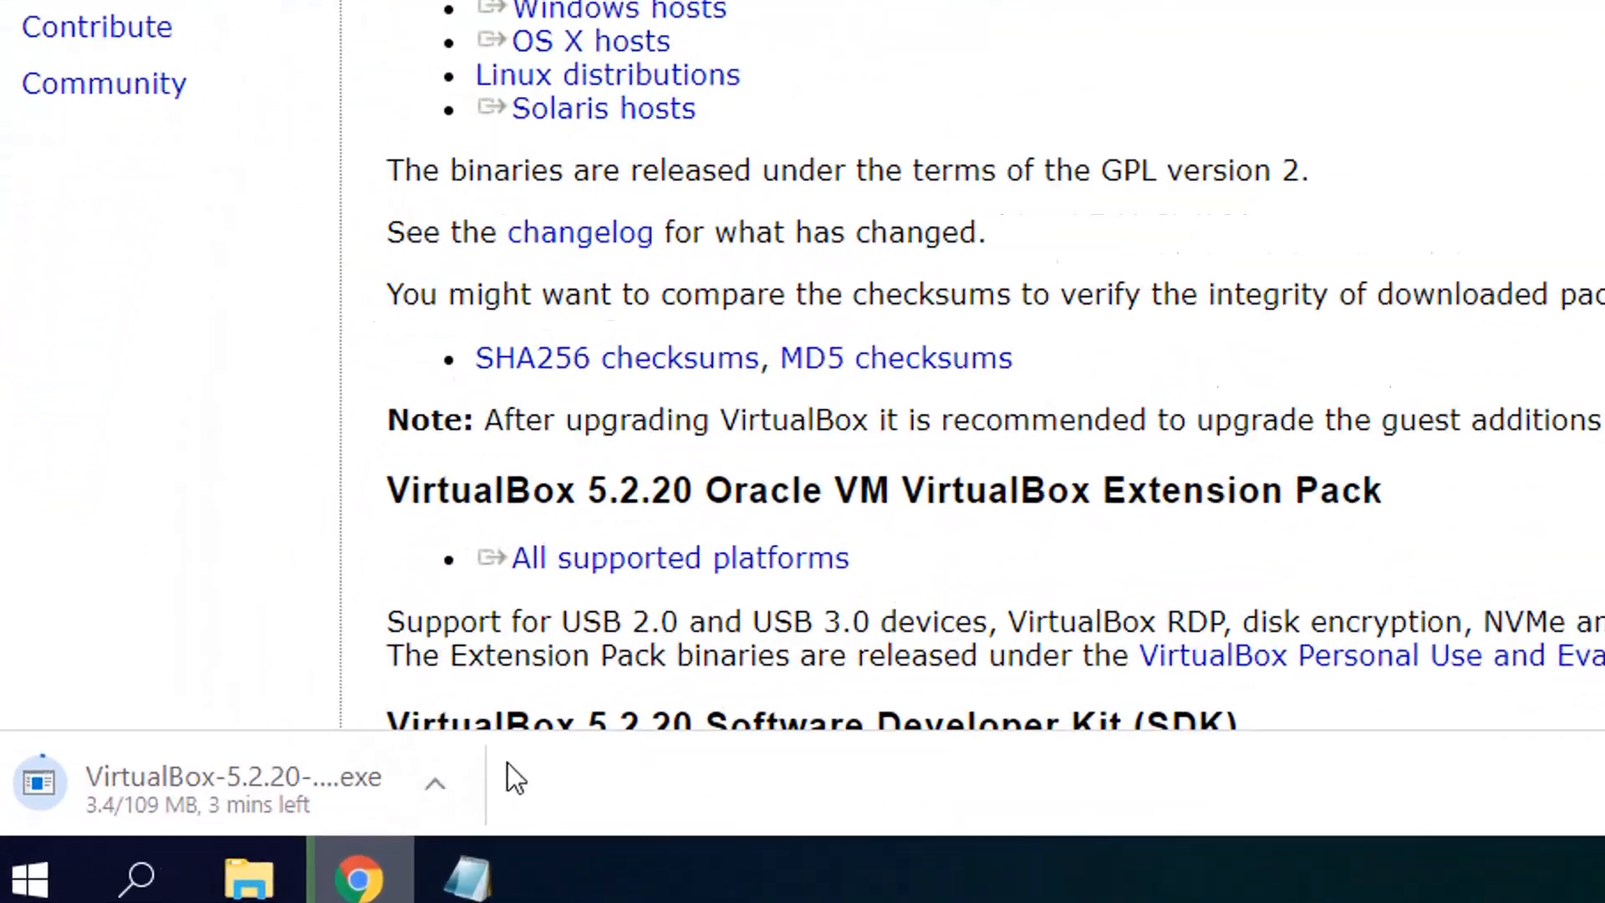
{"action": "double_click", "coordinate": [272, 798]}
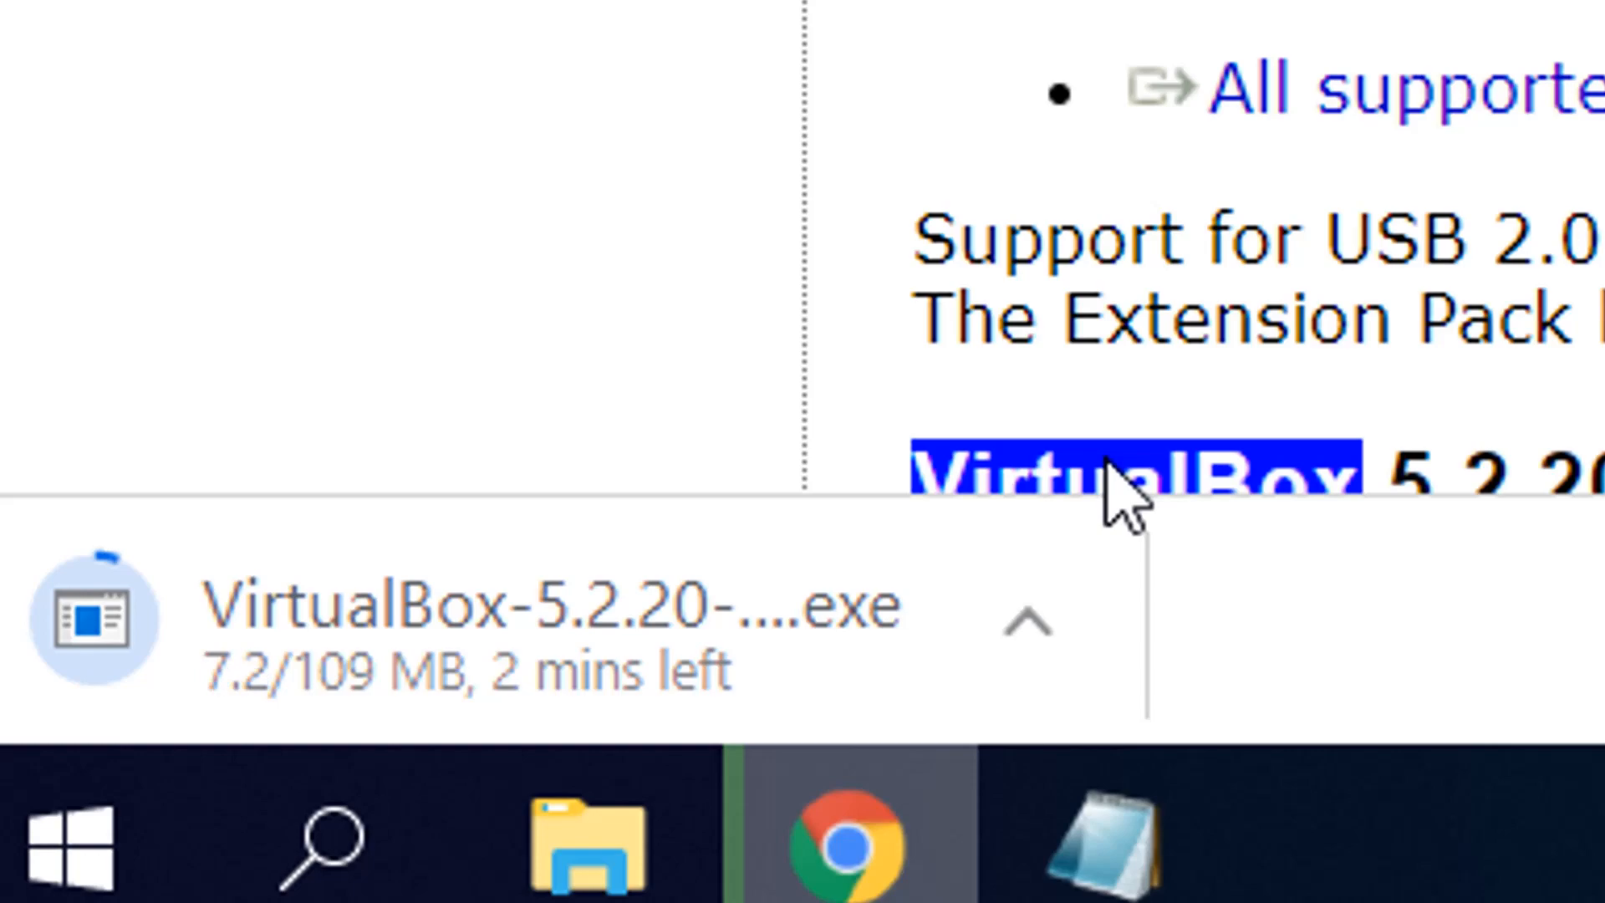
{"action": "left_click", "coordinate": [1119, 492]}
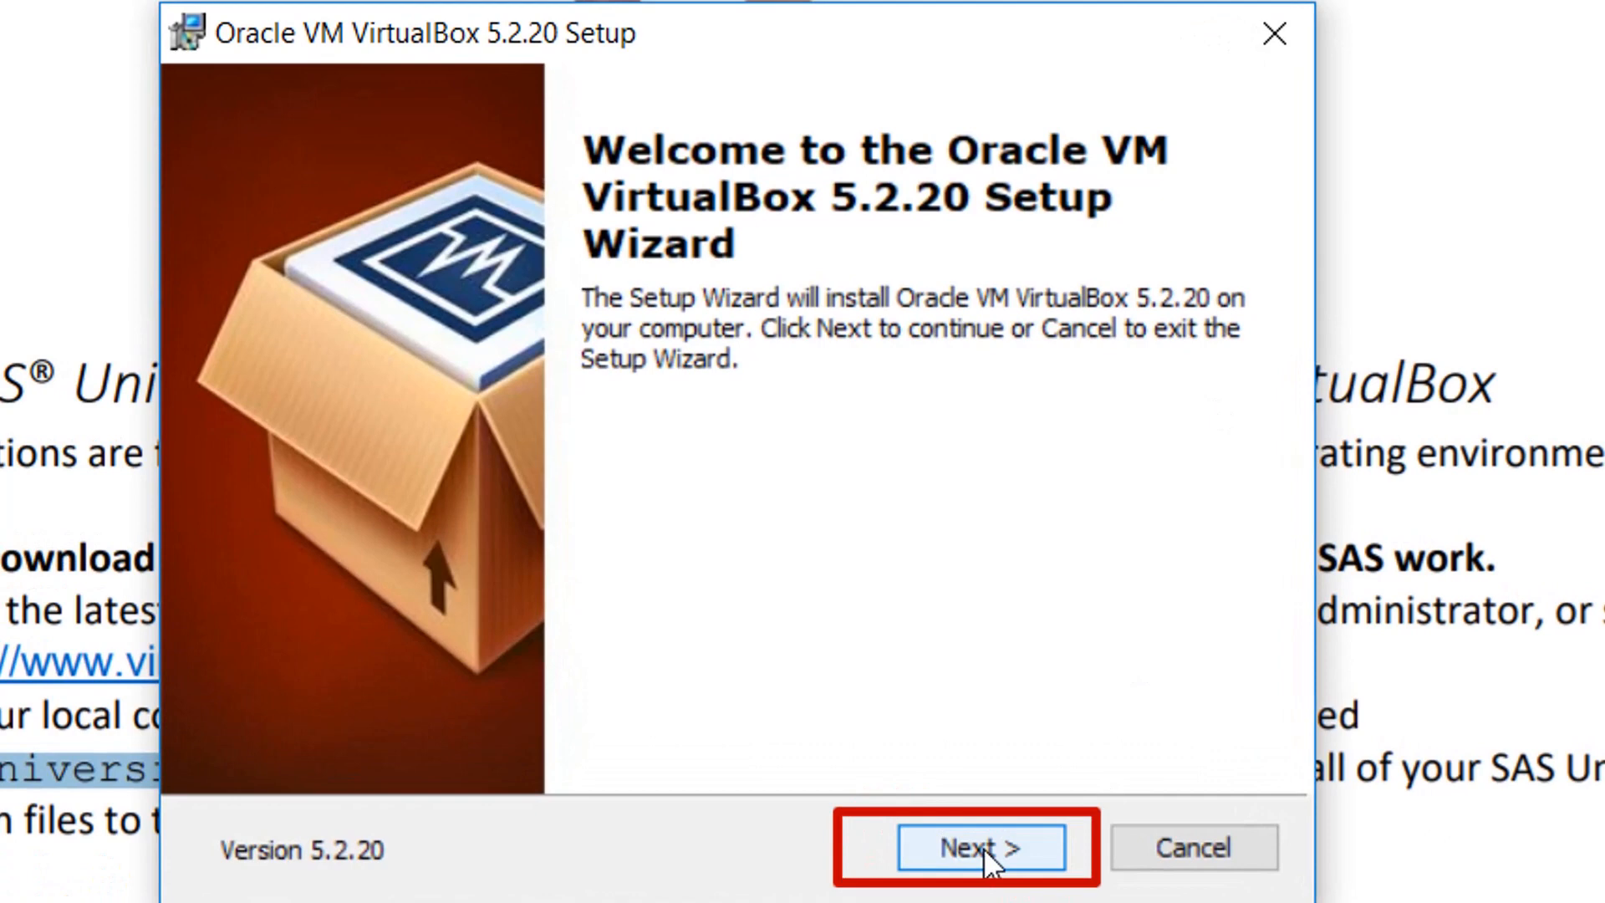
- Install Oracle VM VirtualBox 5.2.20 with the default features, location and shortcut options, and let it start after installation
{"action": "left_click", "coordinate": [983, 846]}
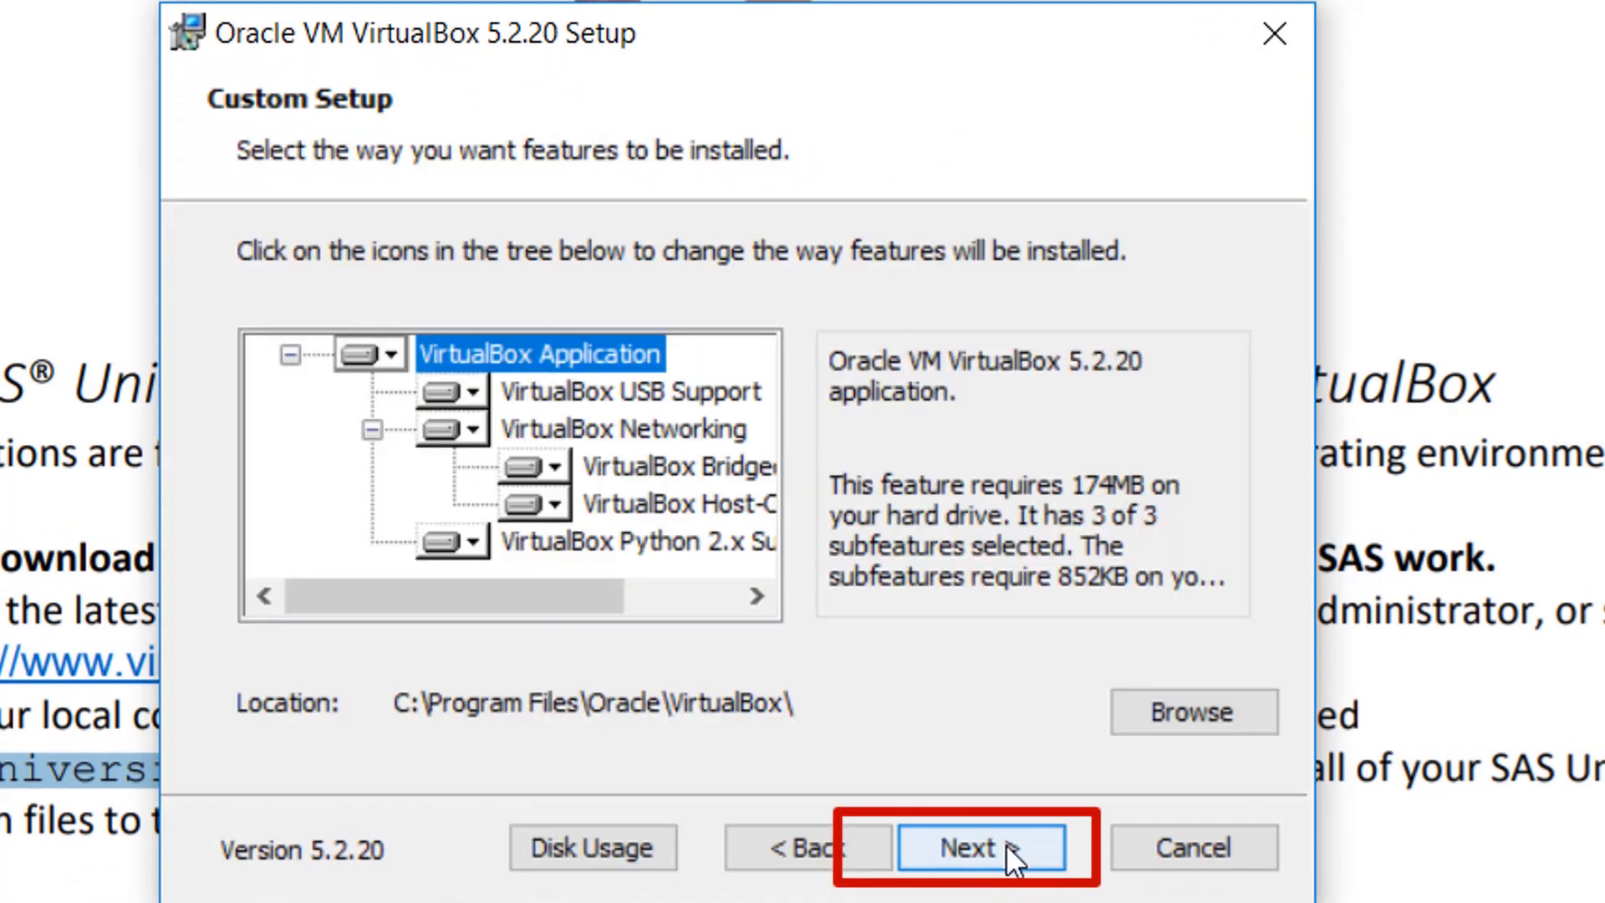
{"action": "left_click", "coordinate": [1006, 847]}
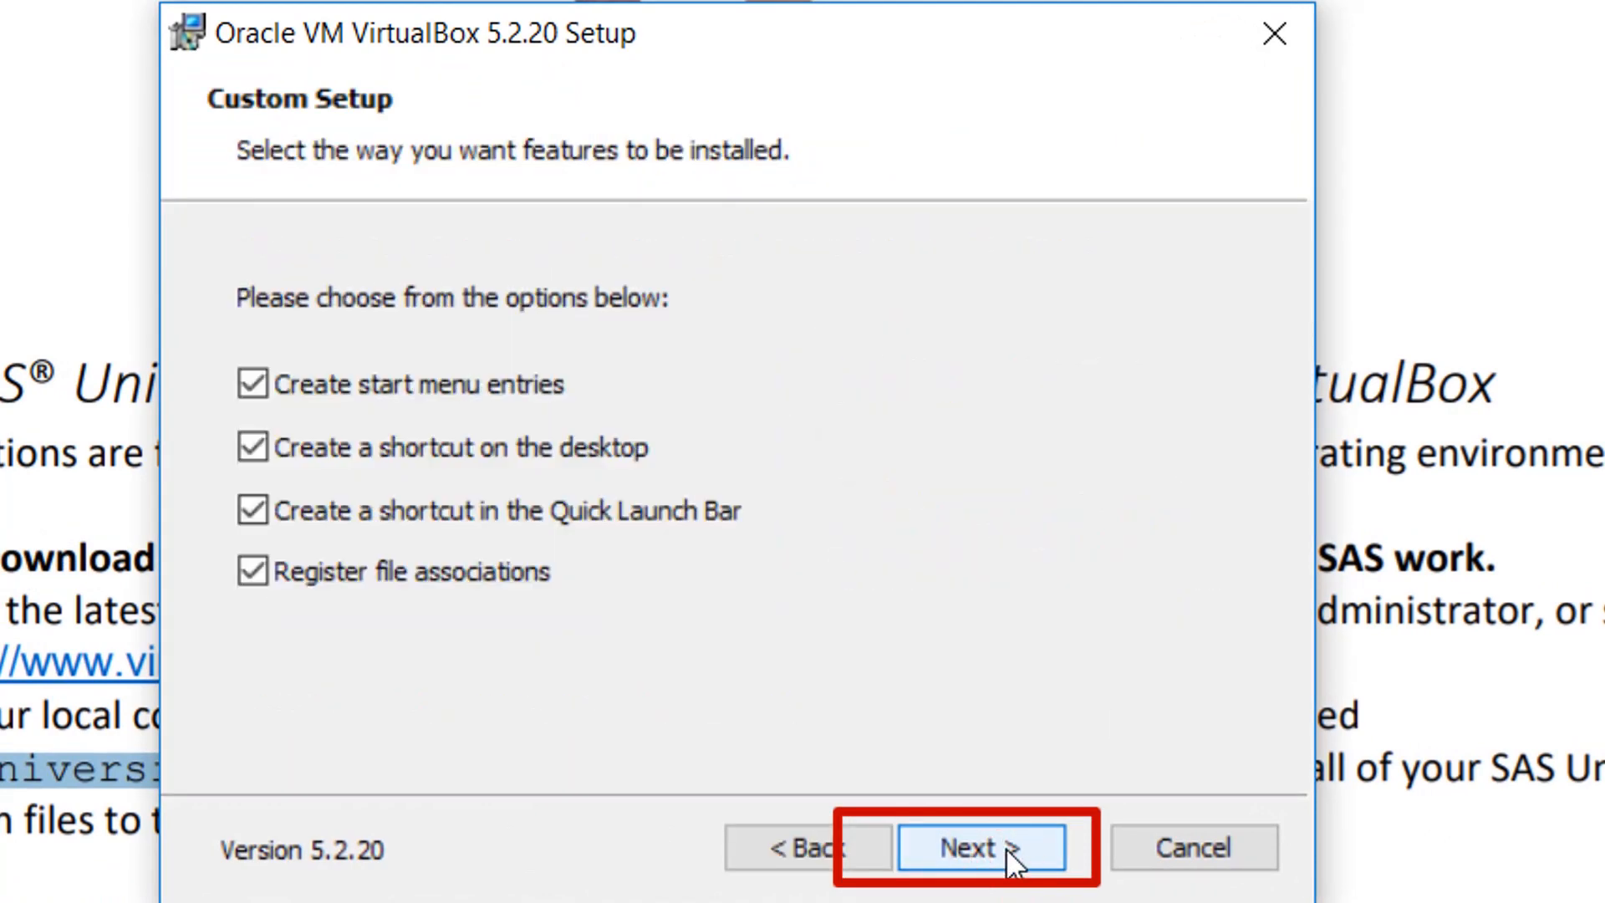
{"action": "left_click", "coordinate": [1005, 847]}
{"action": "left_click", "coordinate": [1005, 847]}
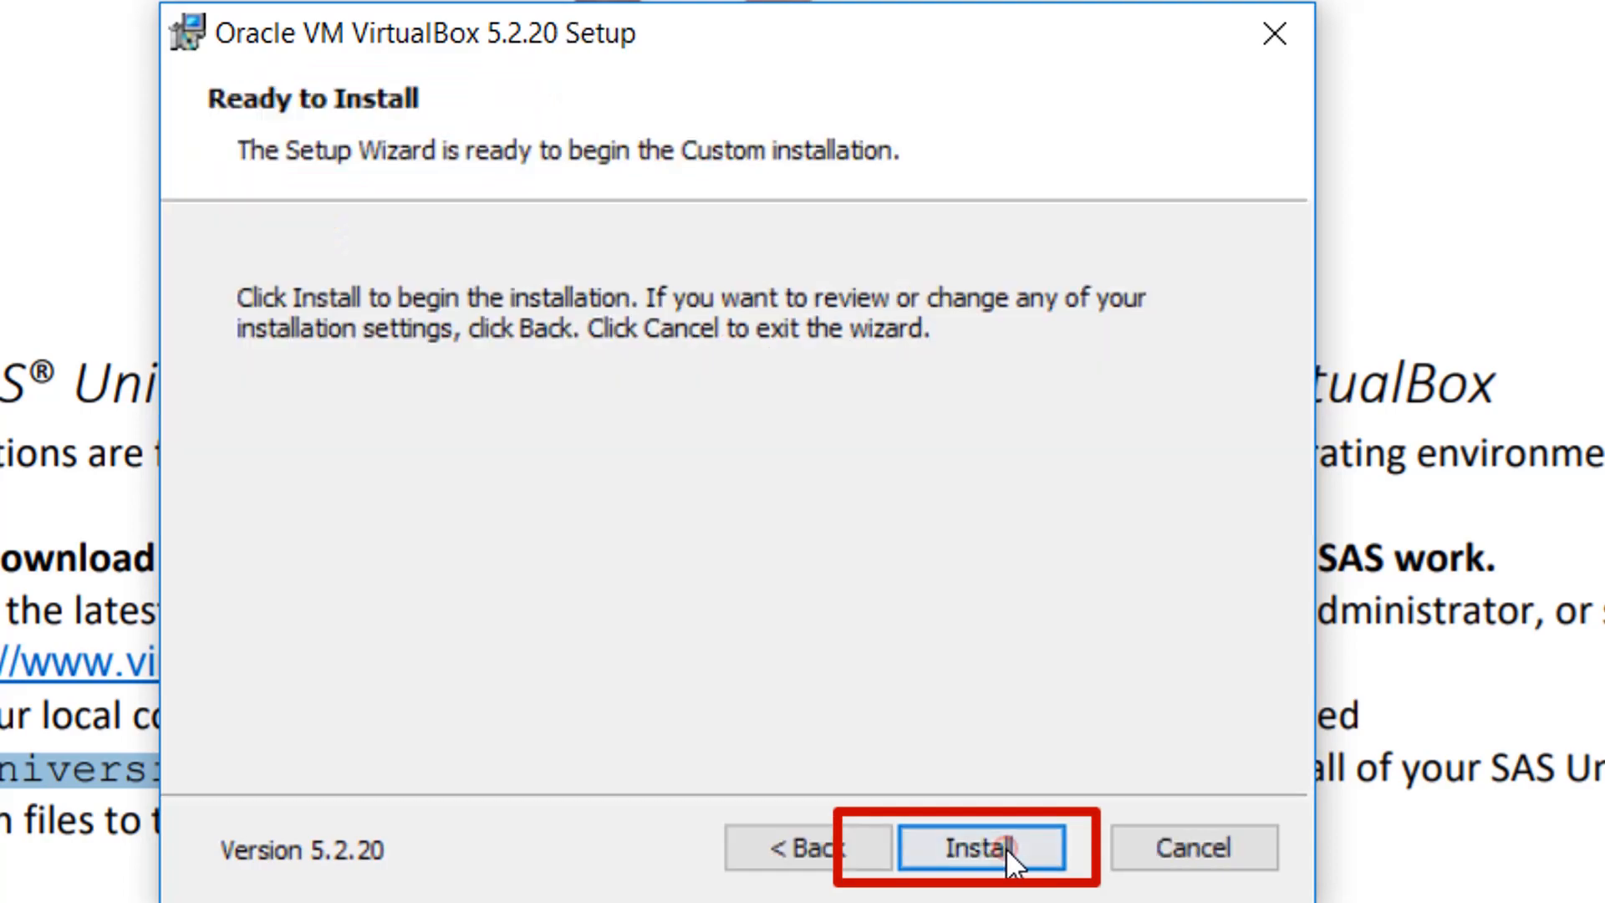
{"action": "left_click", "coordinate": [1005, 847]}
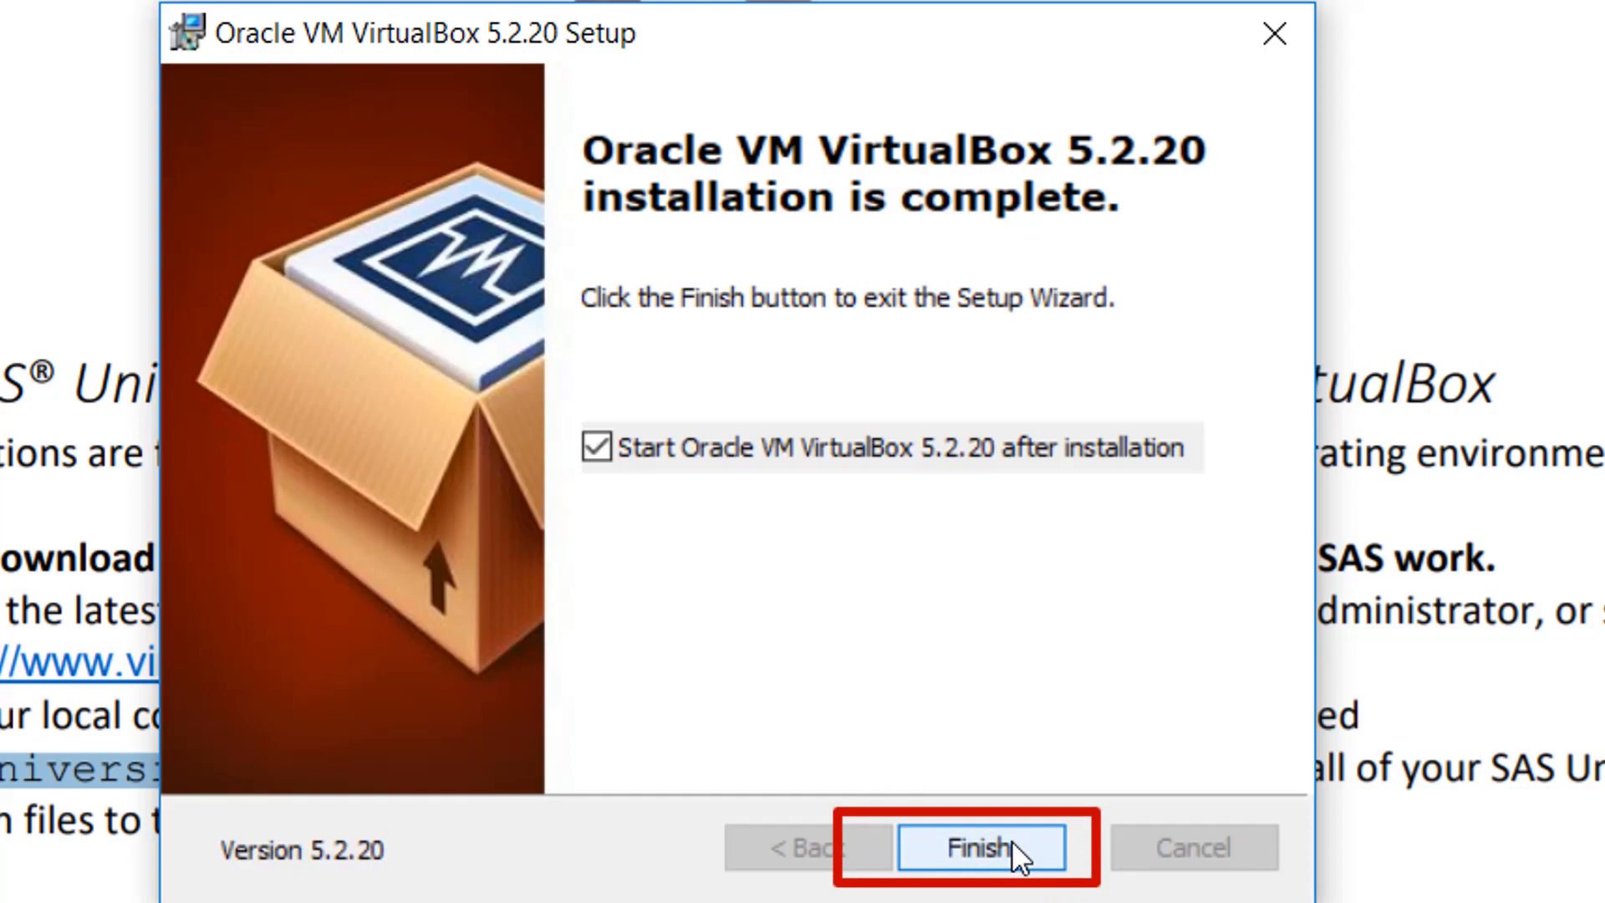
{"action": "left_click", "coordinate": [1012, 839]}
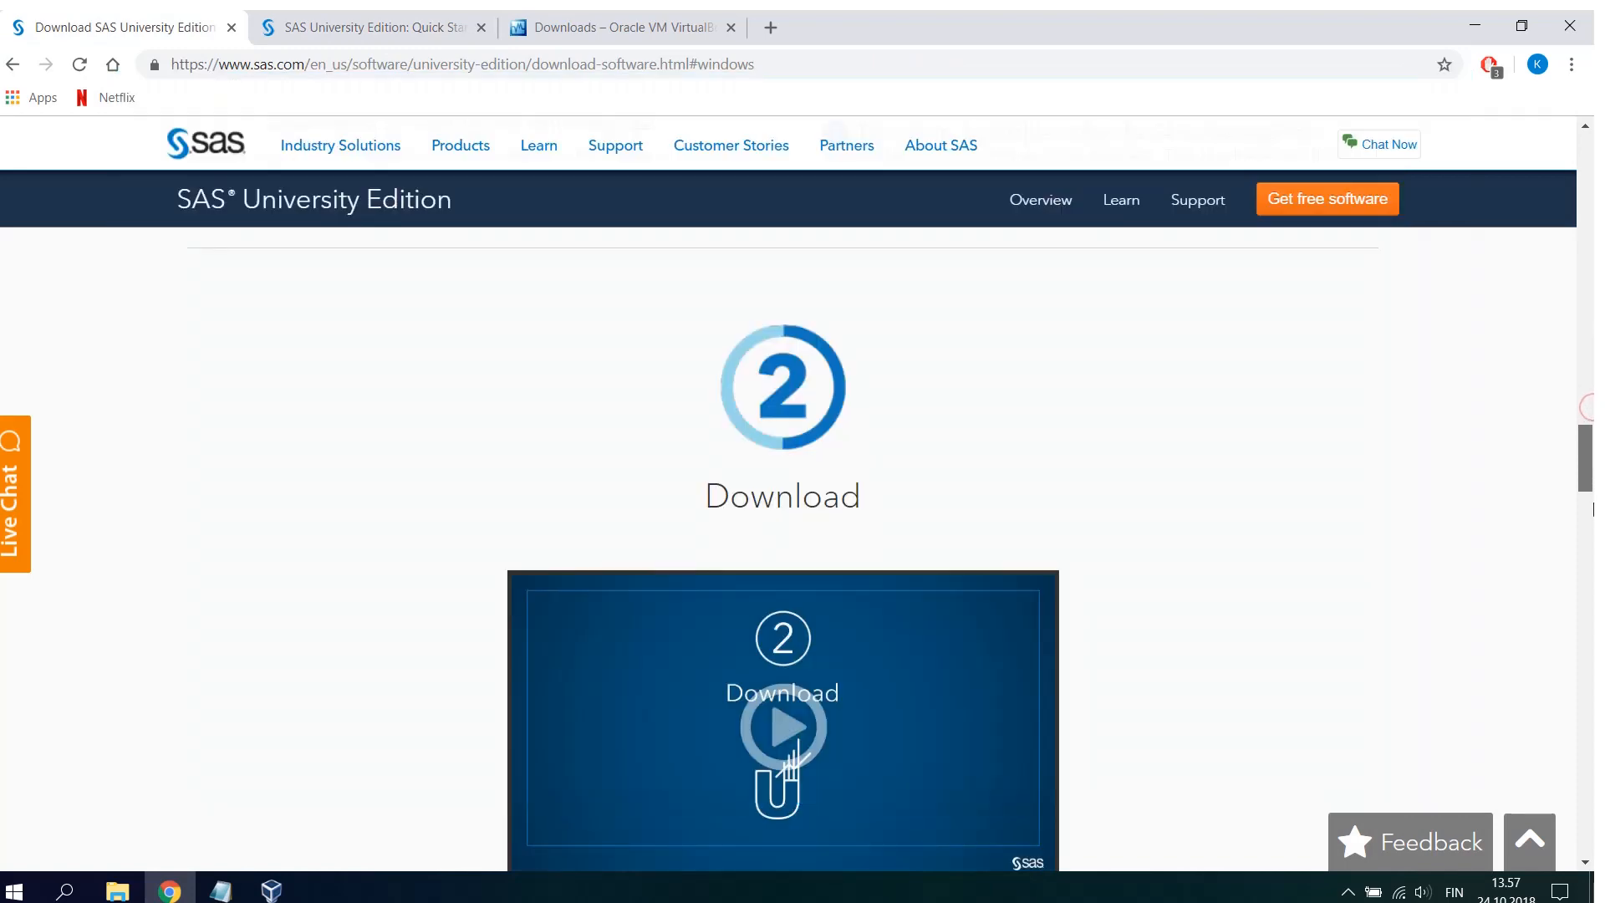
- Accept the SAS University Edition license agreement and download the VirtualBox version of the software from the order receipt
{"action": "left_click_drag", "start_coordinate": [1593, 509], "coordinate": [1593, 529]}
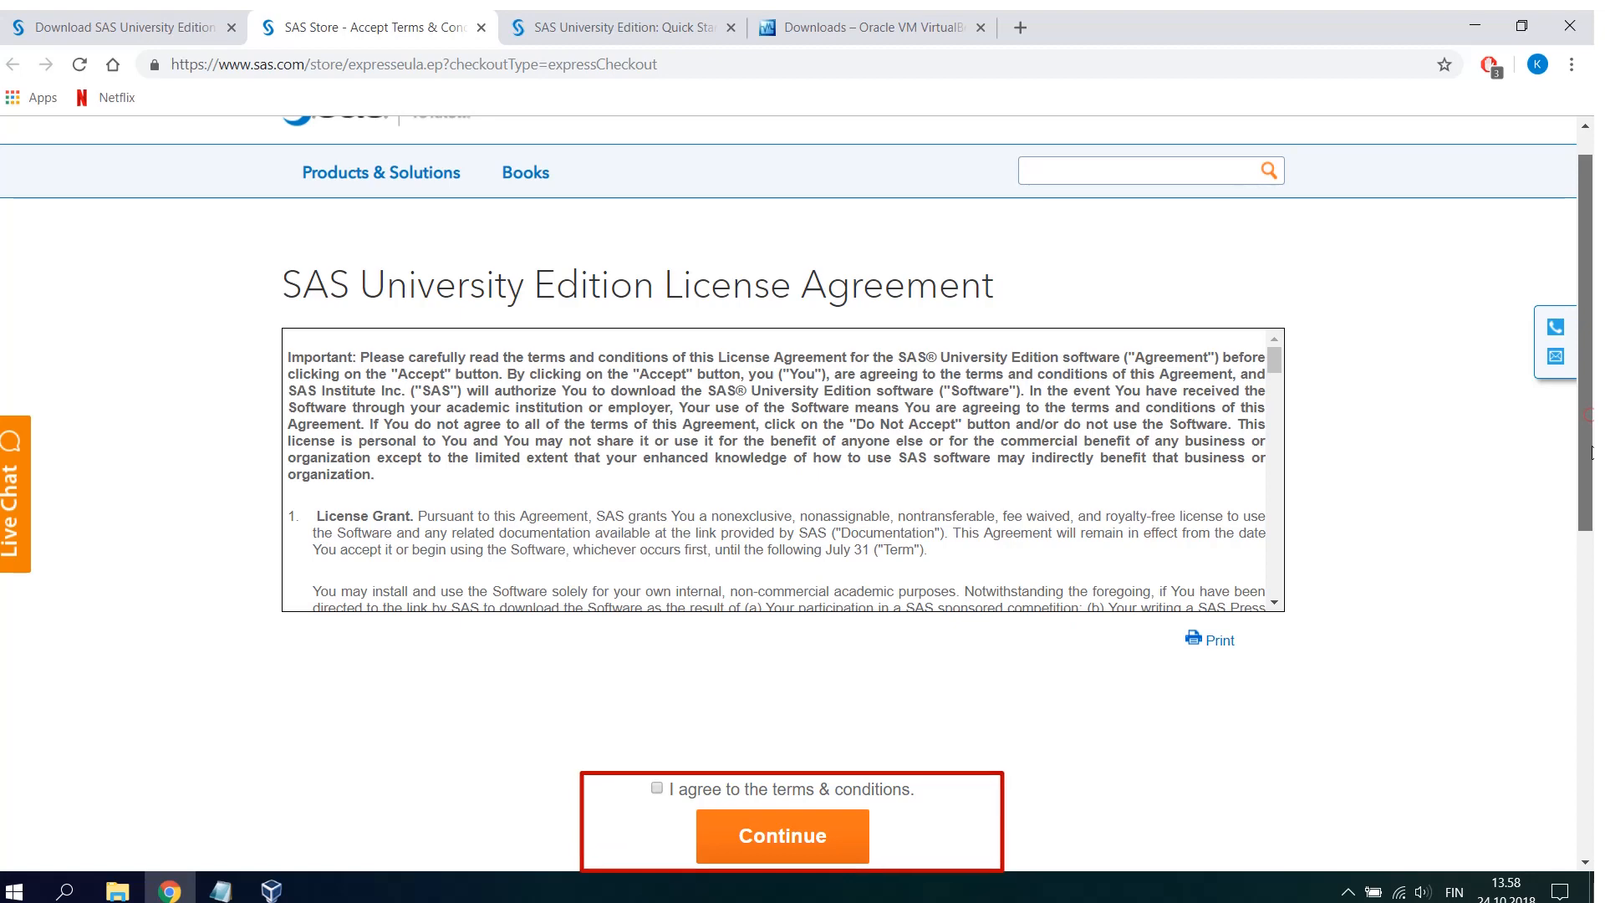
{"action": "scroll", "coordinate": [660, 585], "scroll_direction": "down", "scroll_amount": 3}
{"action": "left_click", "coordinate": [657, 569]}
{"action": "left_click", "coordinate": [817, 634]}
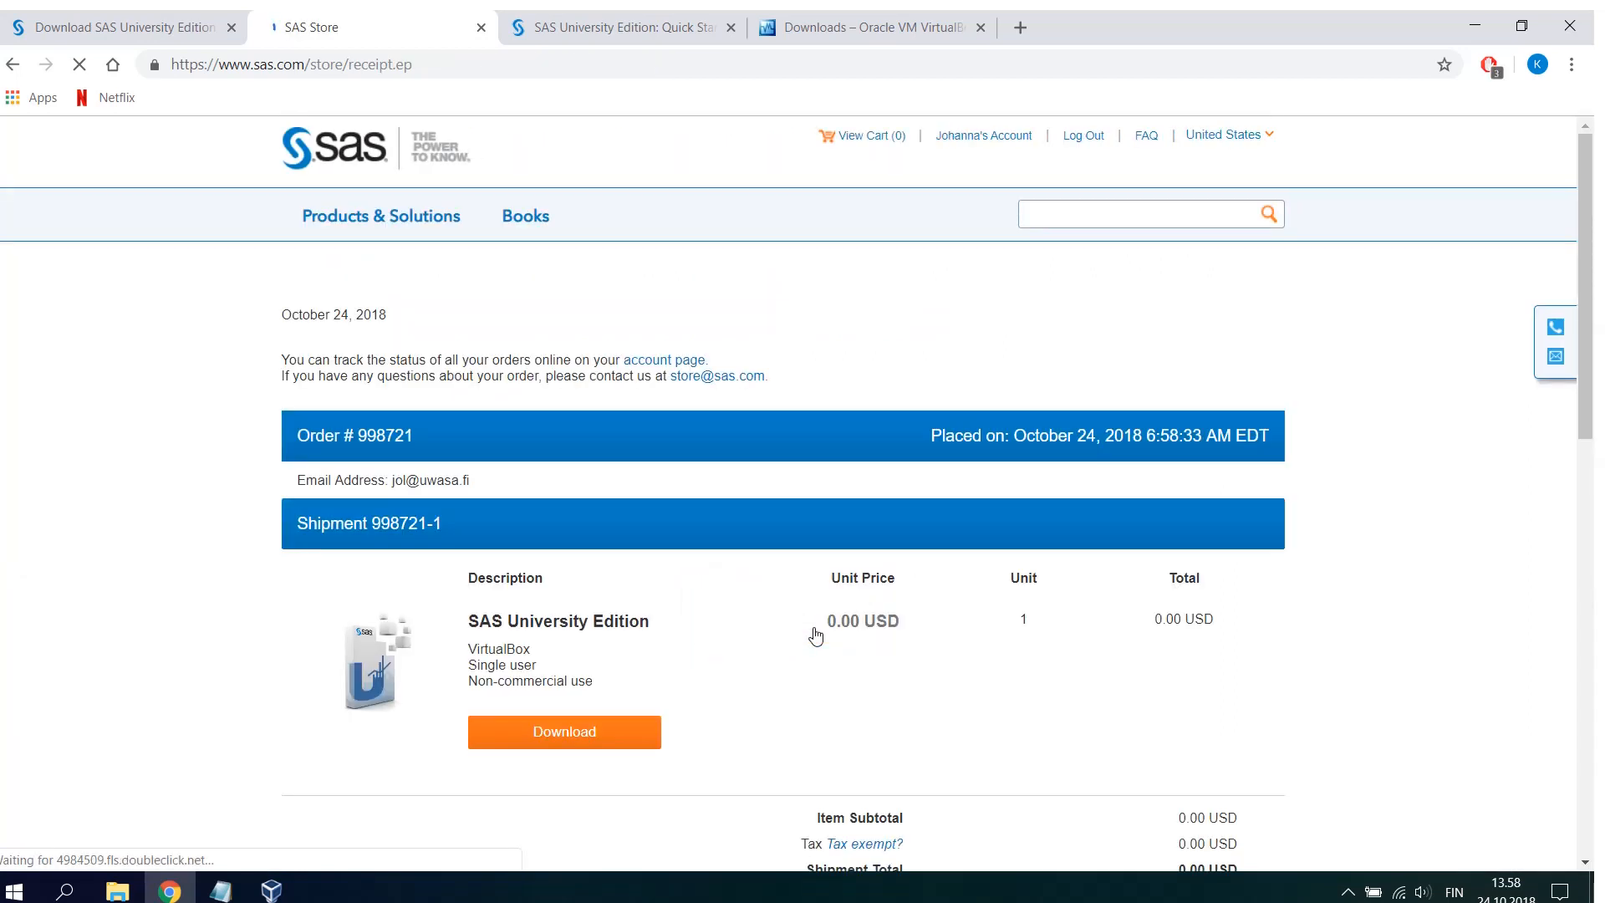
{"action": "left_click", "coordinate": [598, 740]}
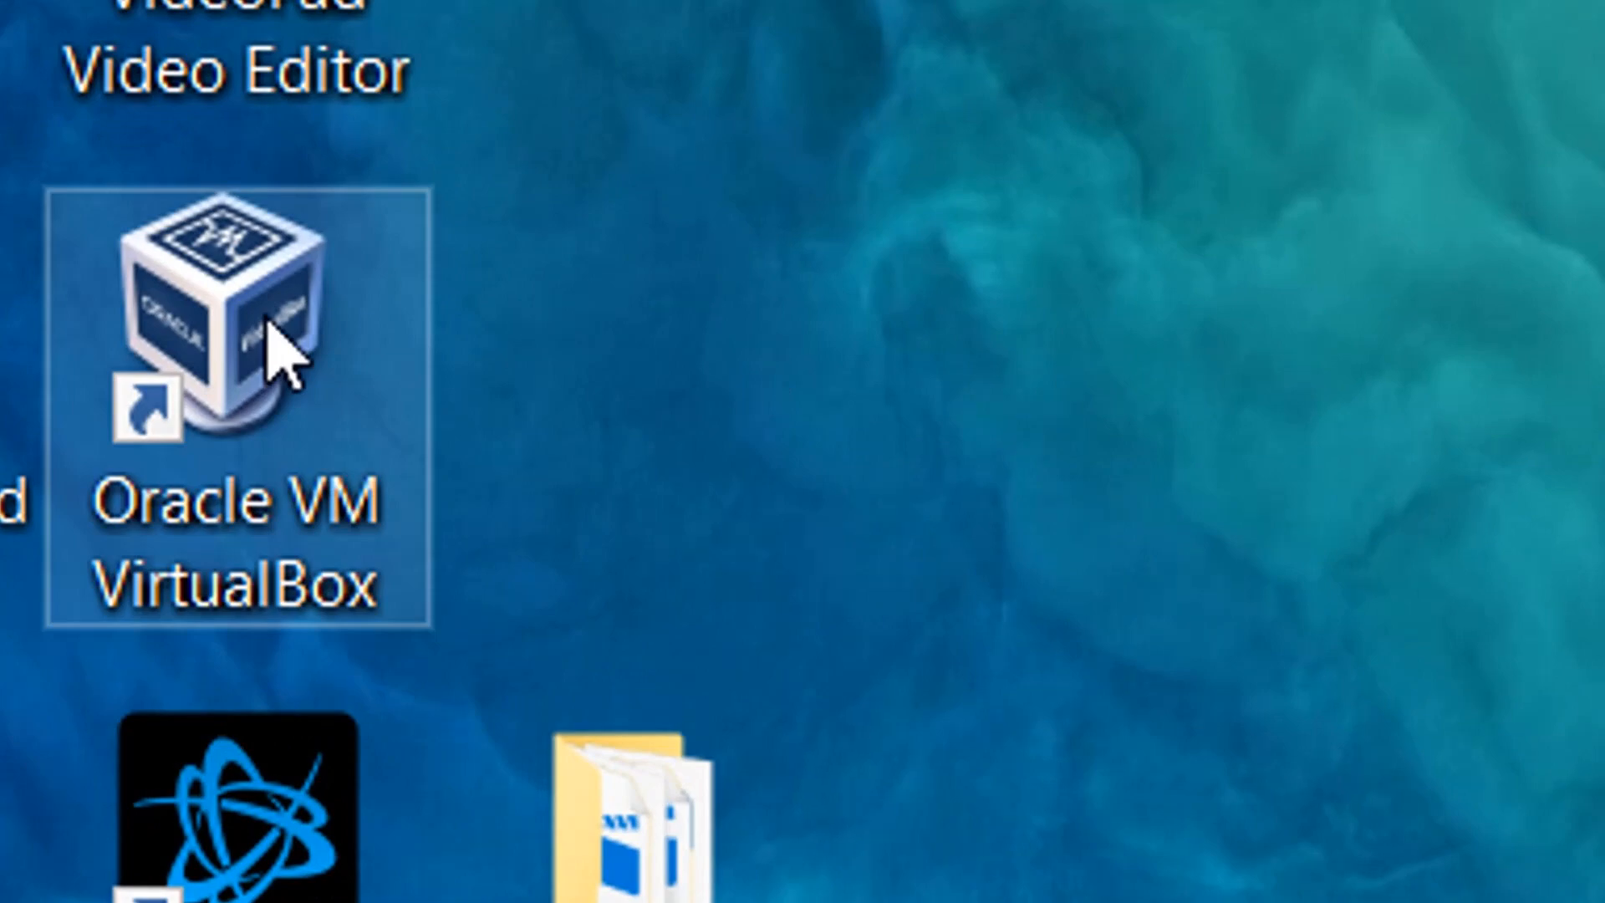
- Open Oracle VM VirtualBox and try to import the appliance unvbasicvapp__9411014__ova__en__sp0__1 from Downloads with its suggested settings
{"action": "double_click", "coordinate": [267, 322]}
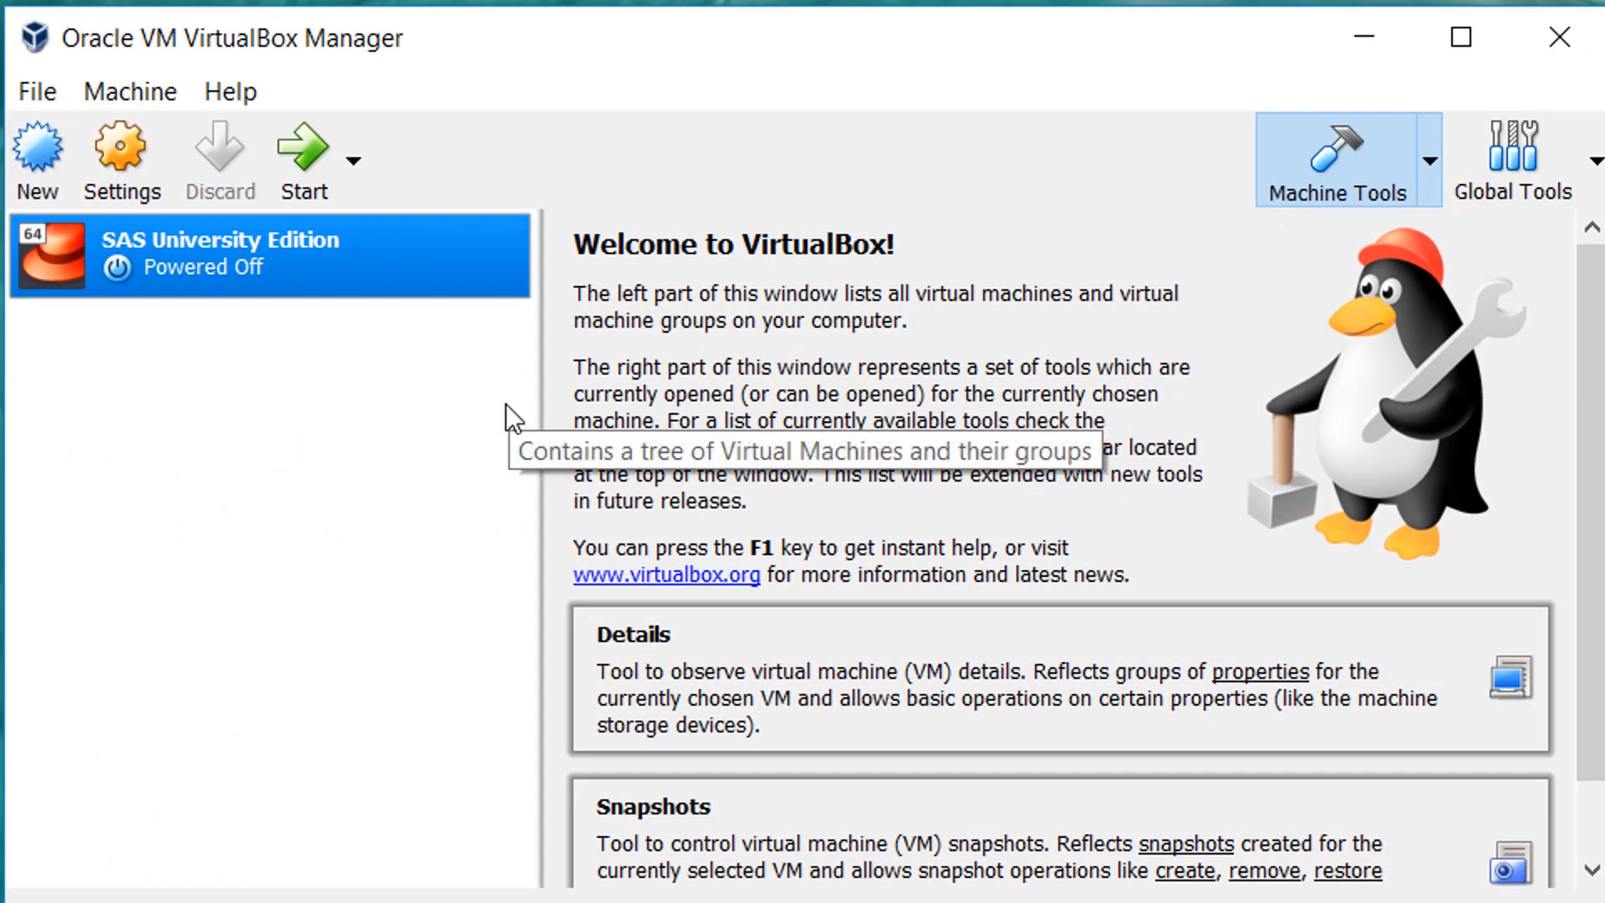
{"action": "left_click", "coordinate": [47, 92]}
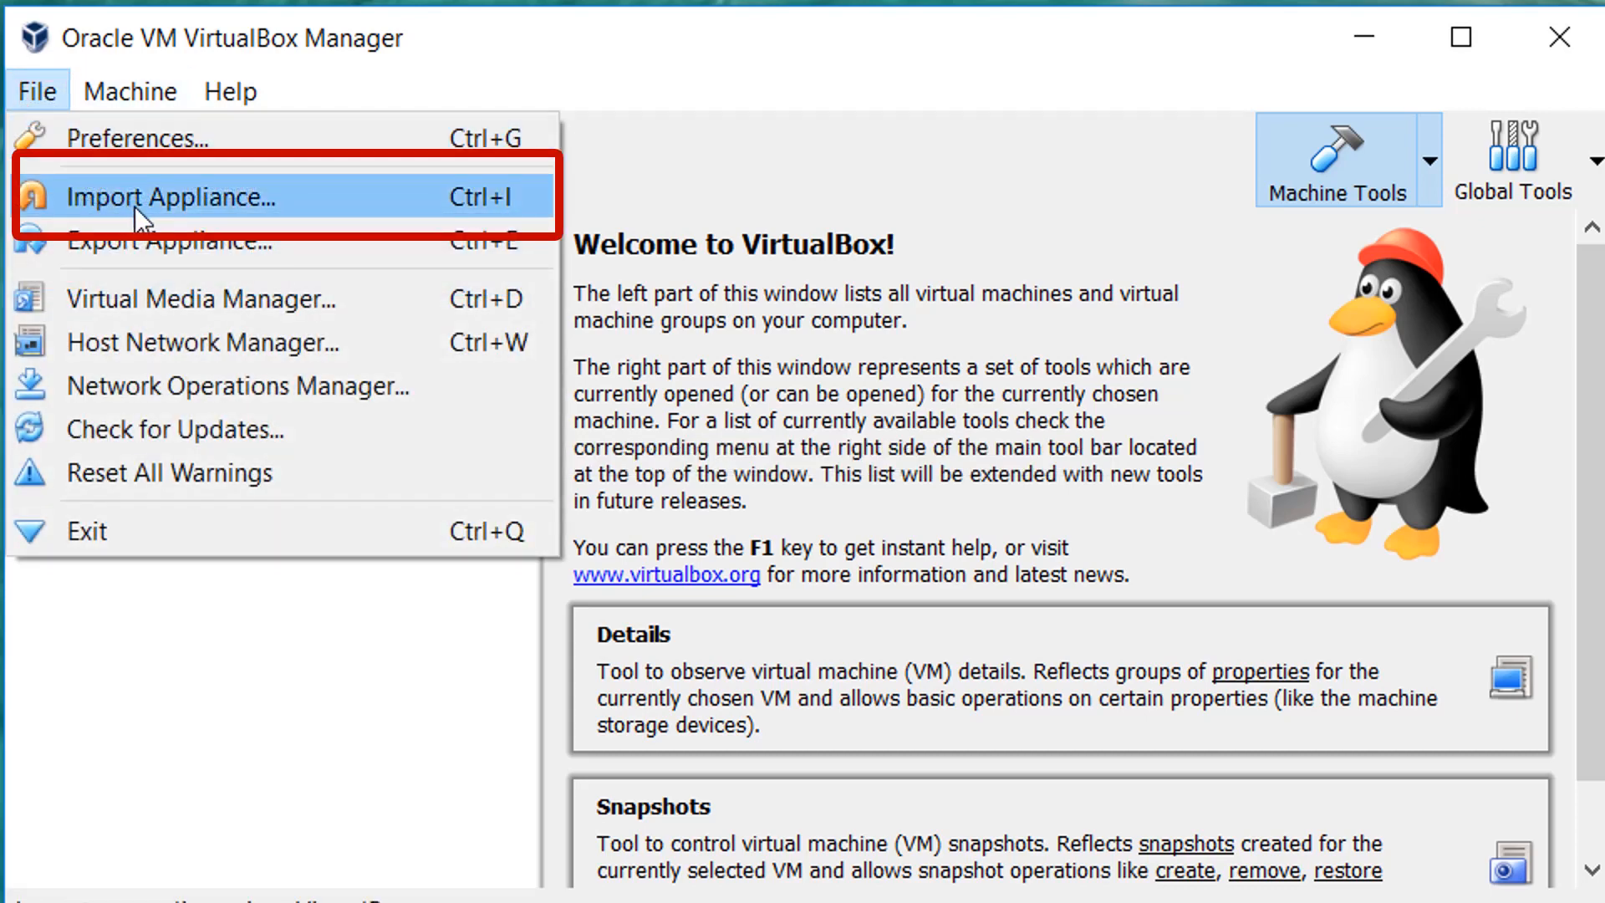
{"action": "left_click", "coordinate": [192, 202]}
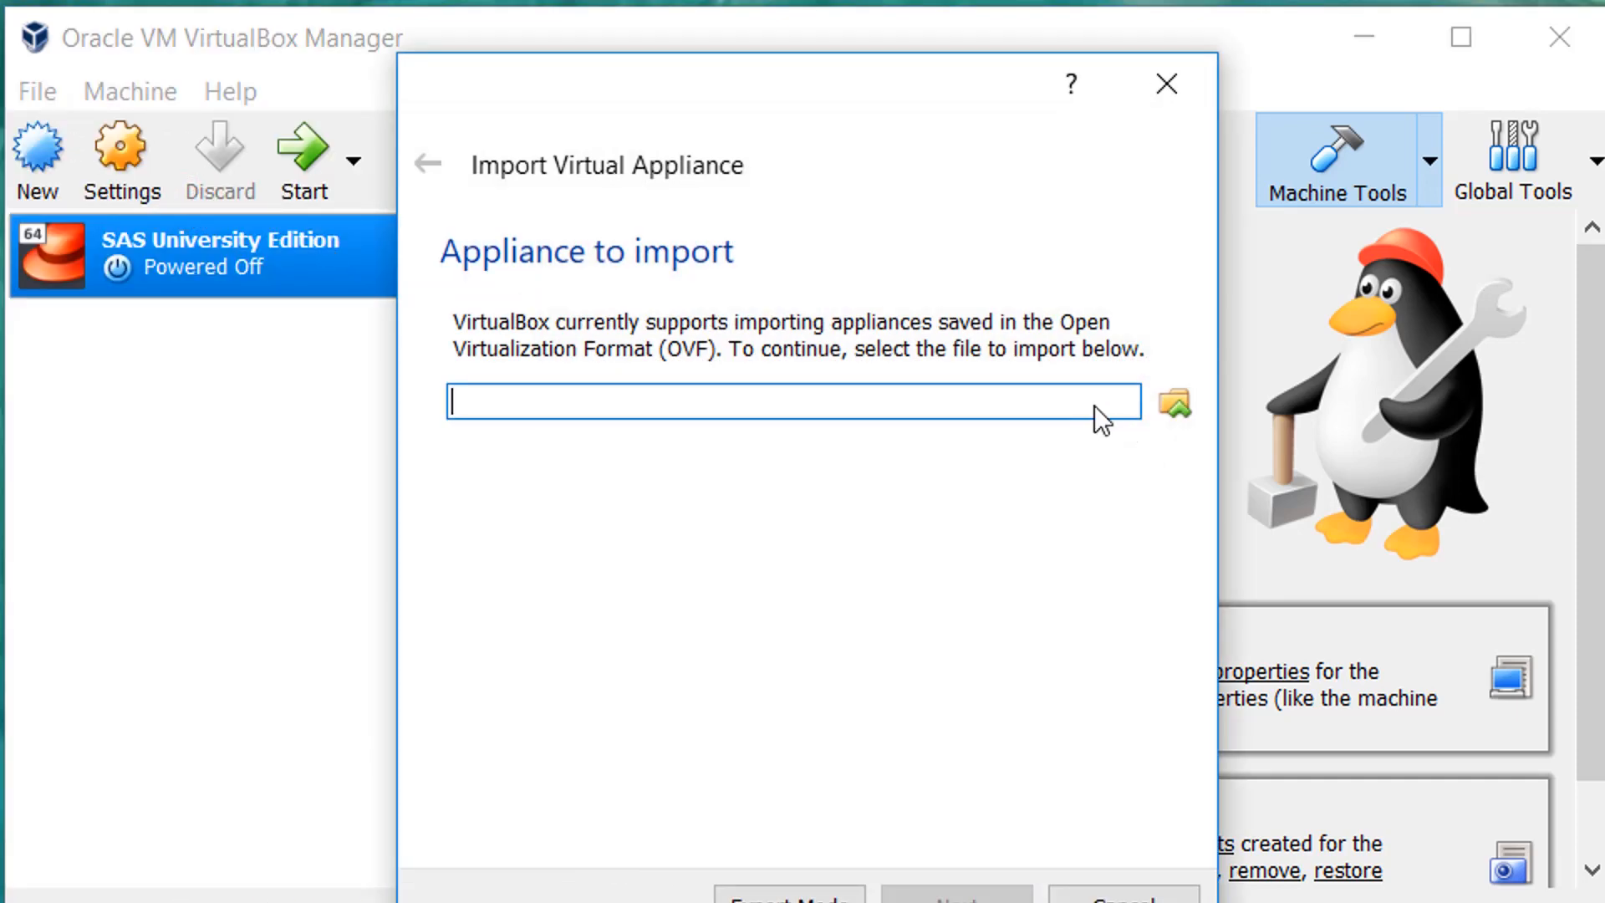
{"action": "left_click", "coordinate": [1175, 410]}
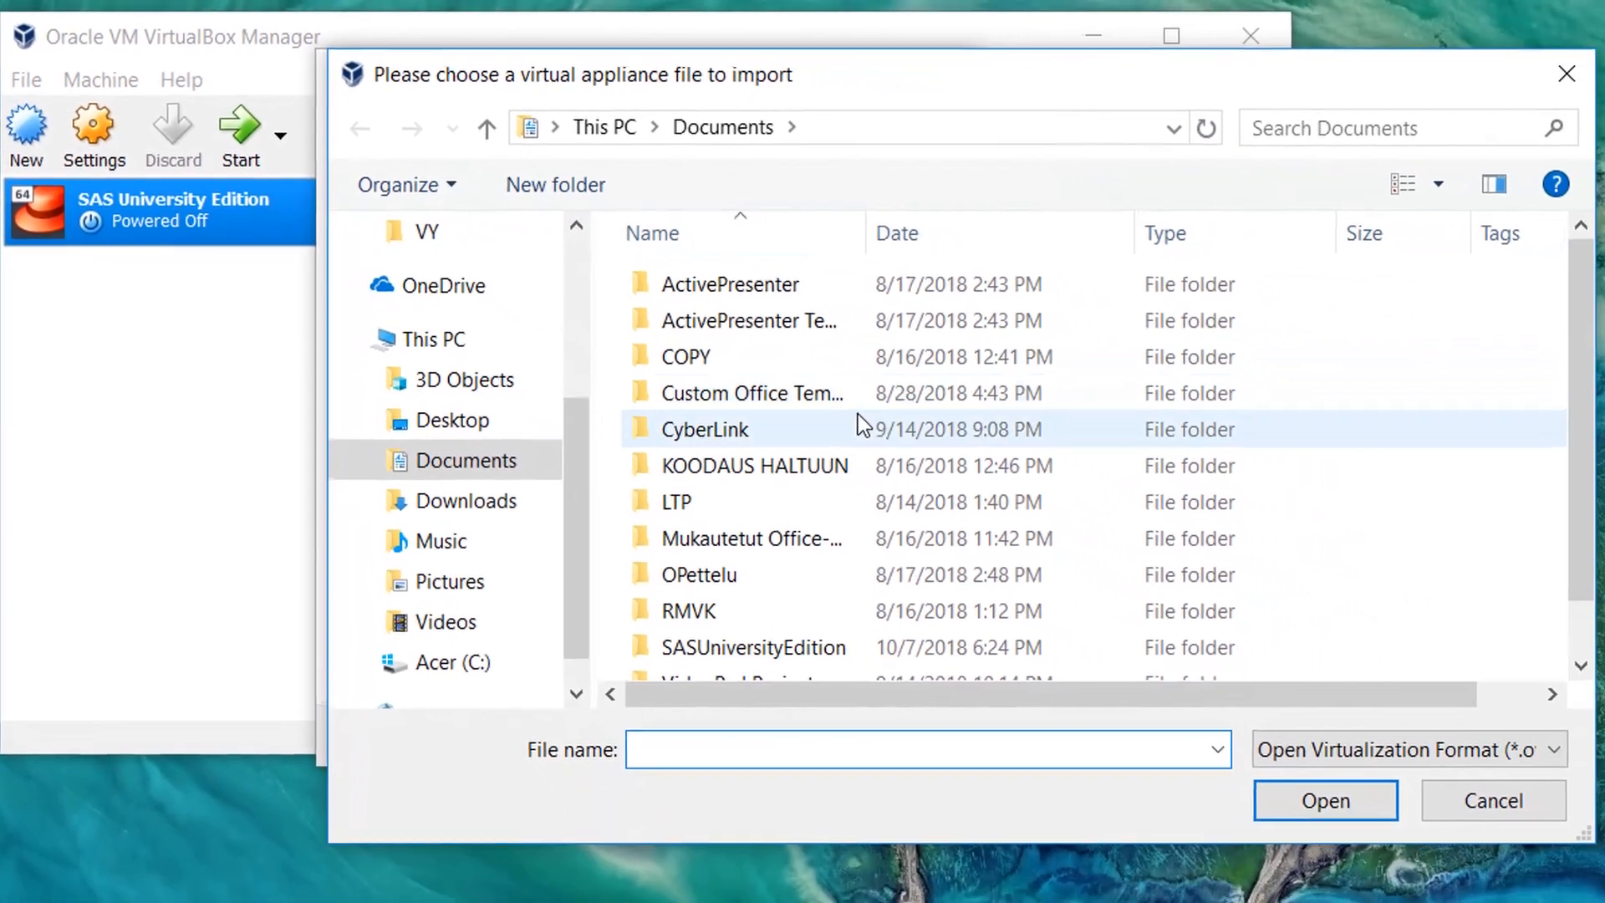
{"action": "left_click", "coordinate": [466, 489]}
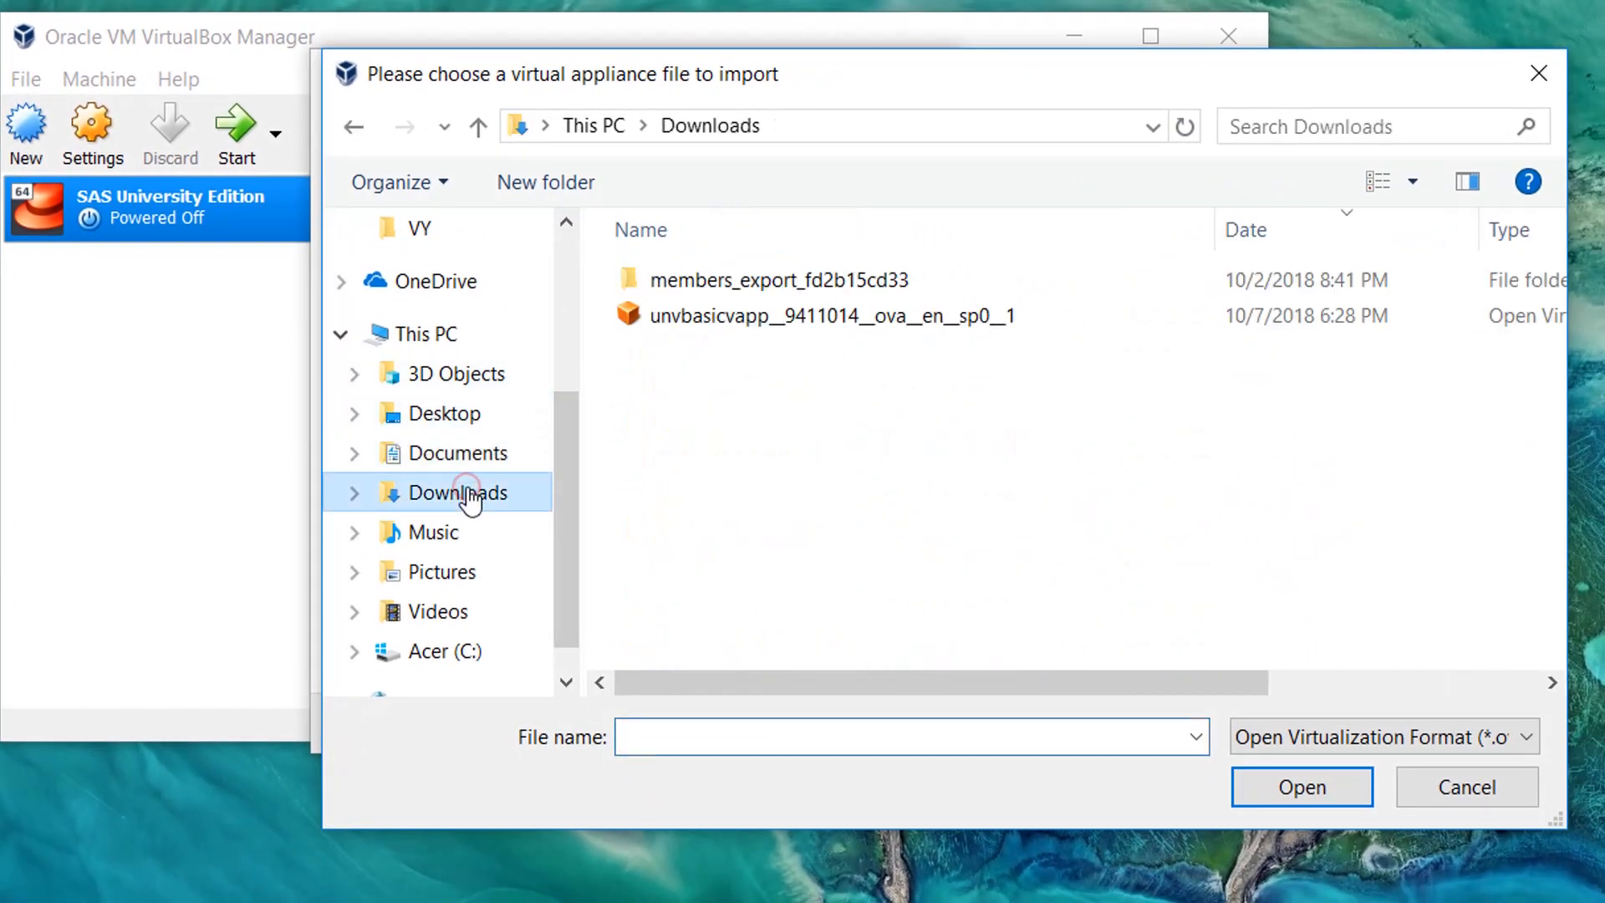
{"action": "left_click", "coordinate": [780, 315]}
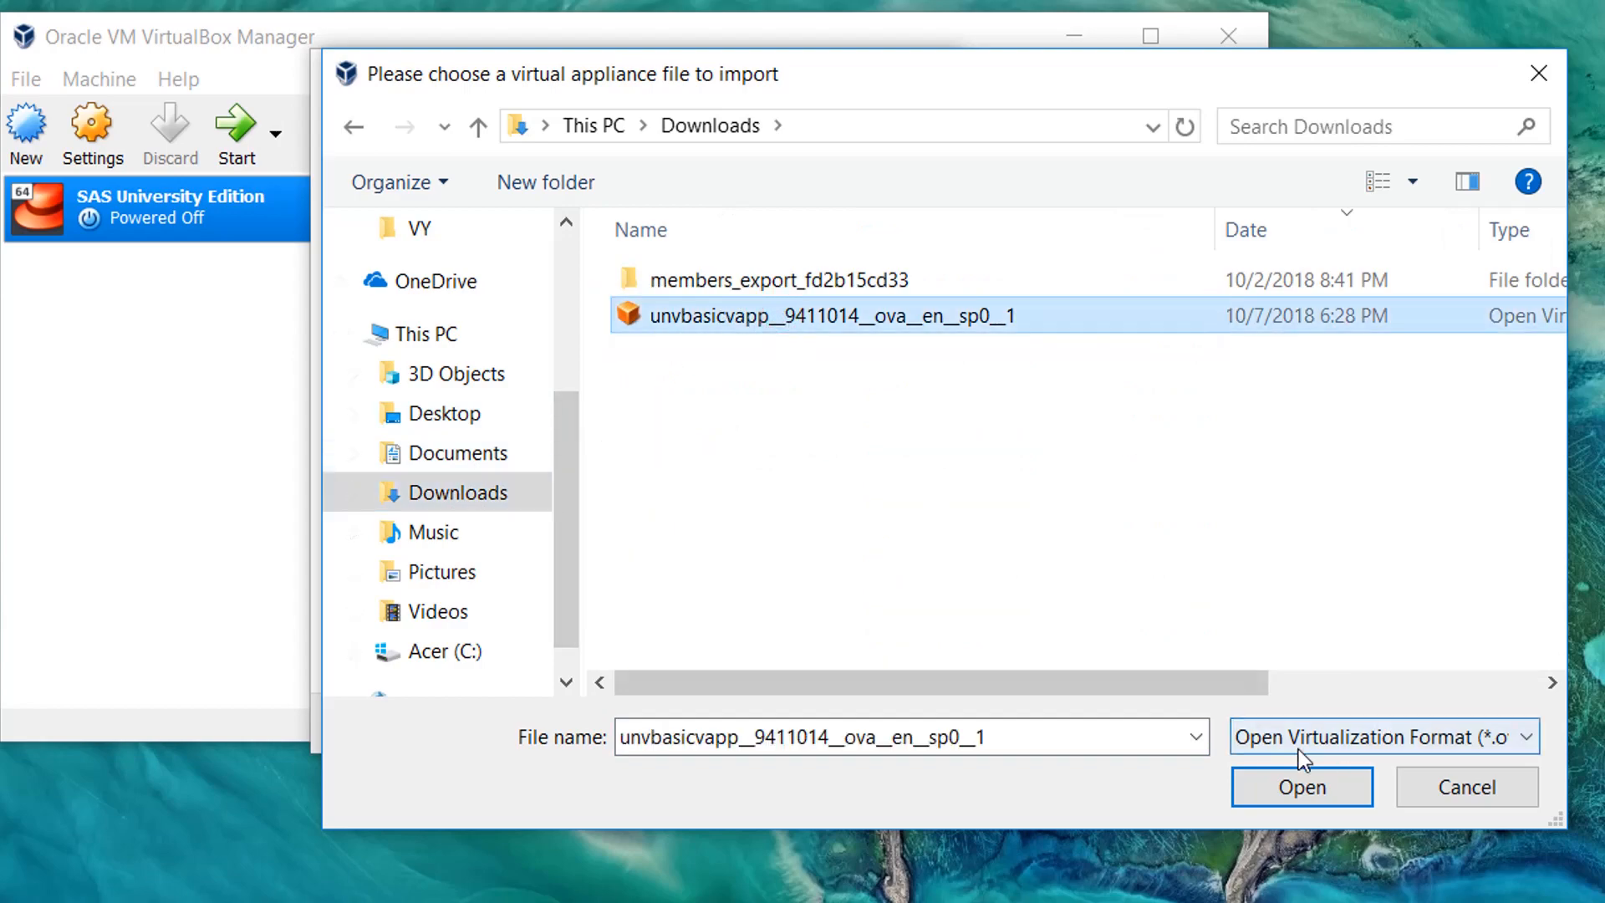
{"action": "left_click", "coordinate": [1302, 786]}
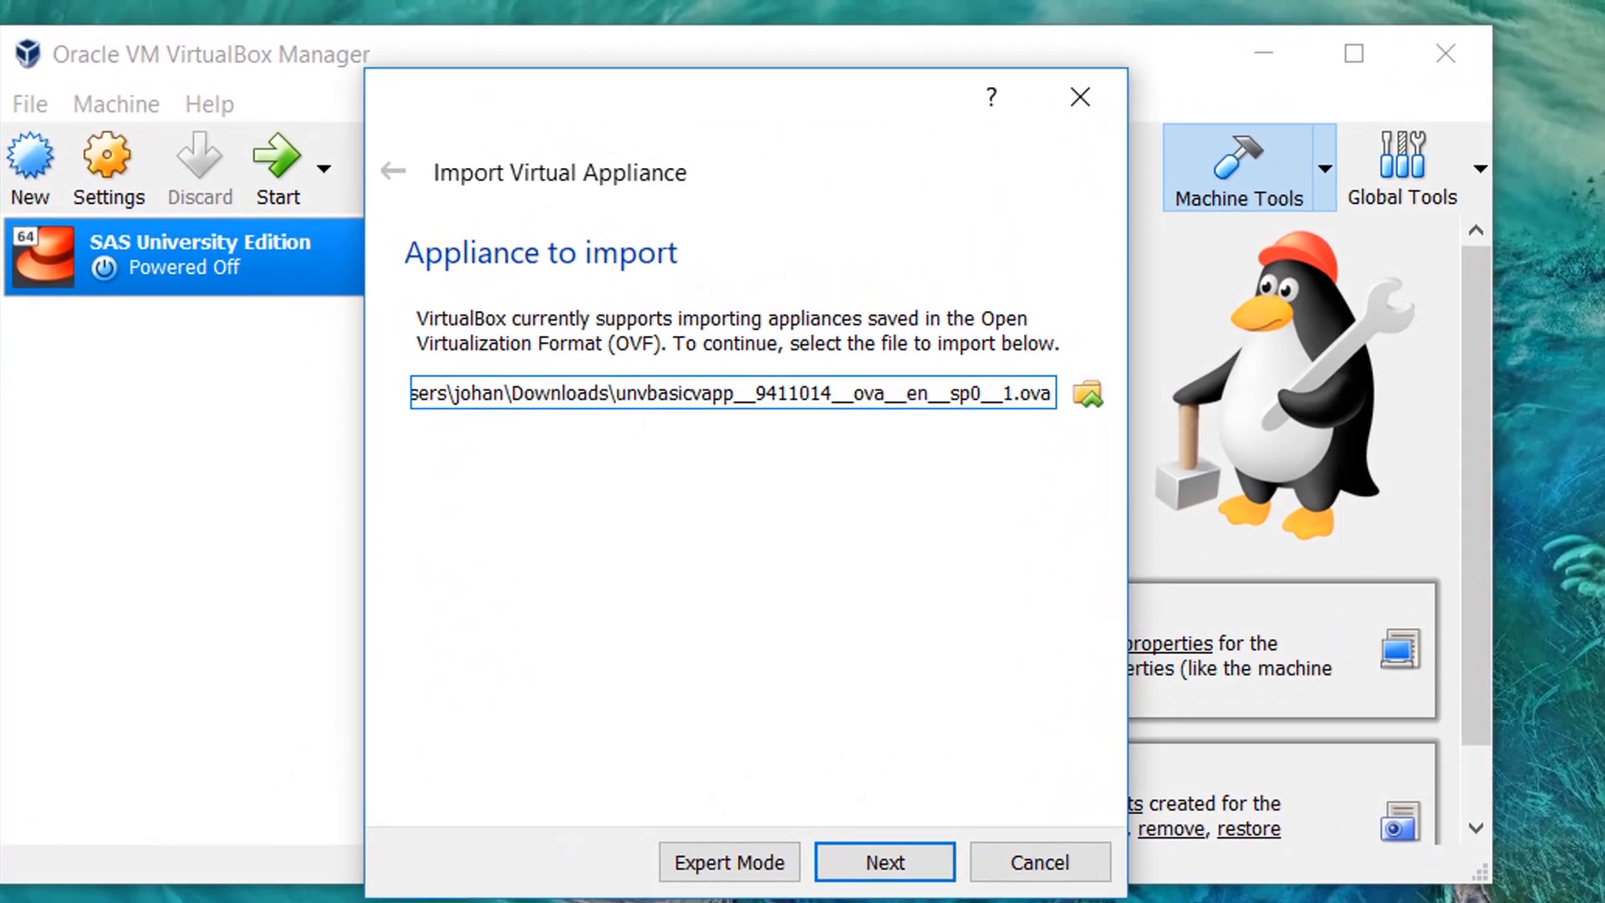
{"action": "left_click", "coordinate": [903, 871]}
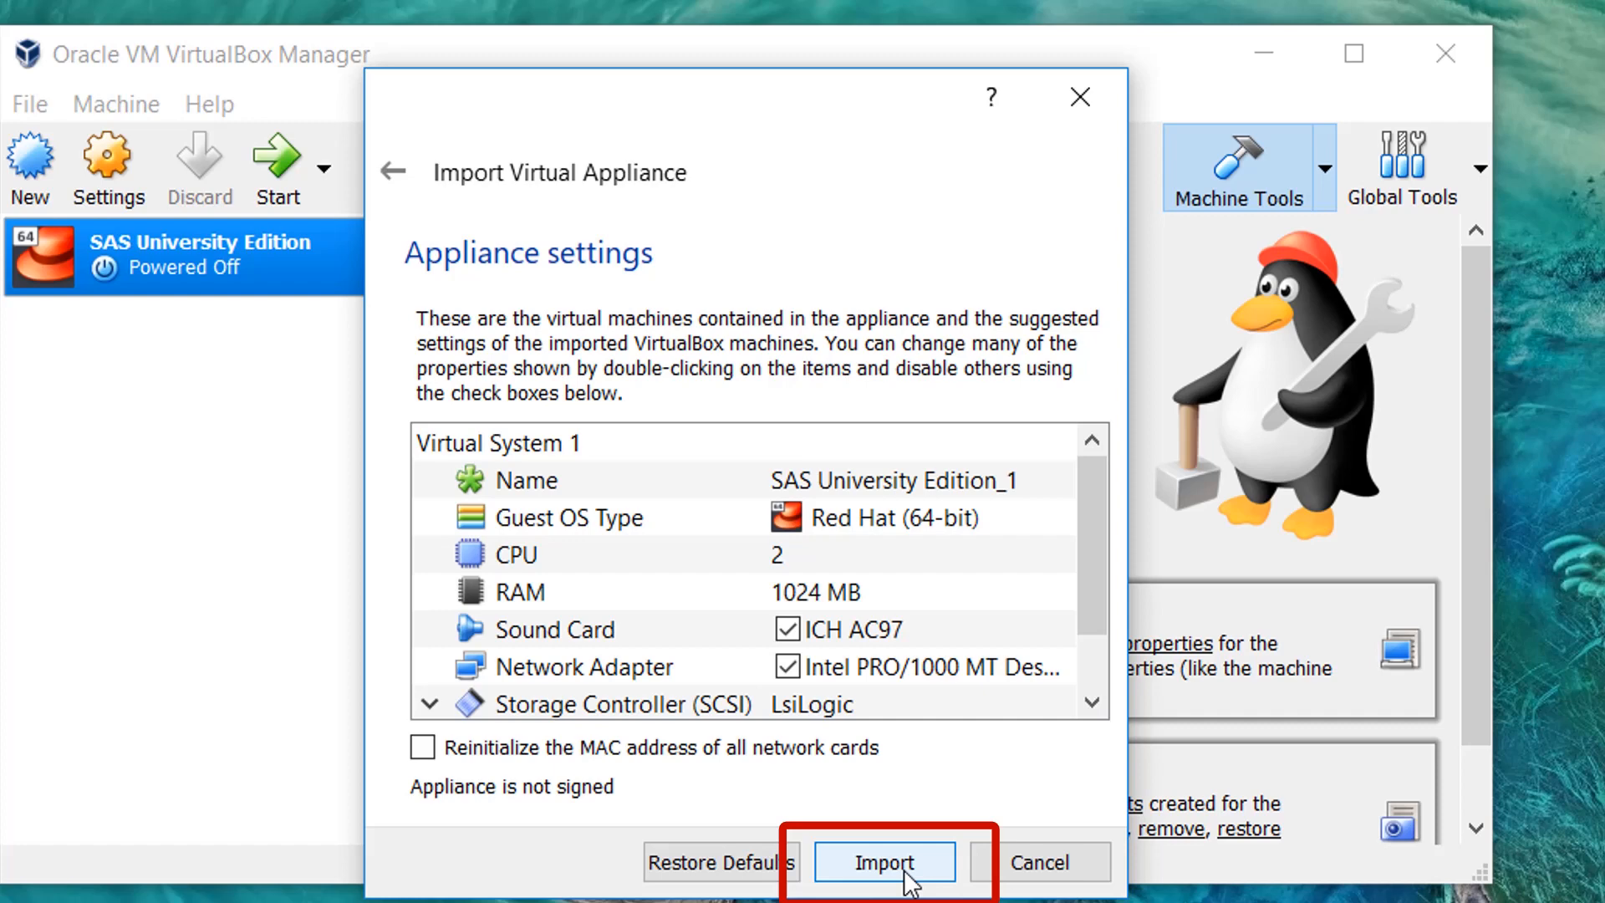
{"action": "left_click", "coordinate": [884, 862]}
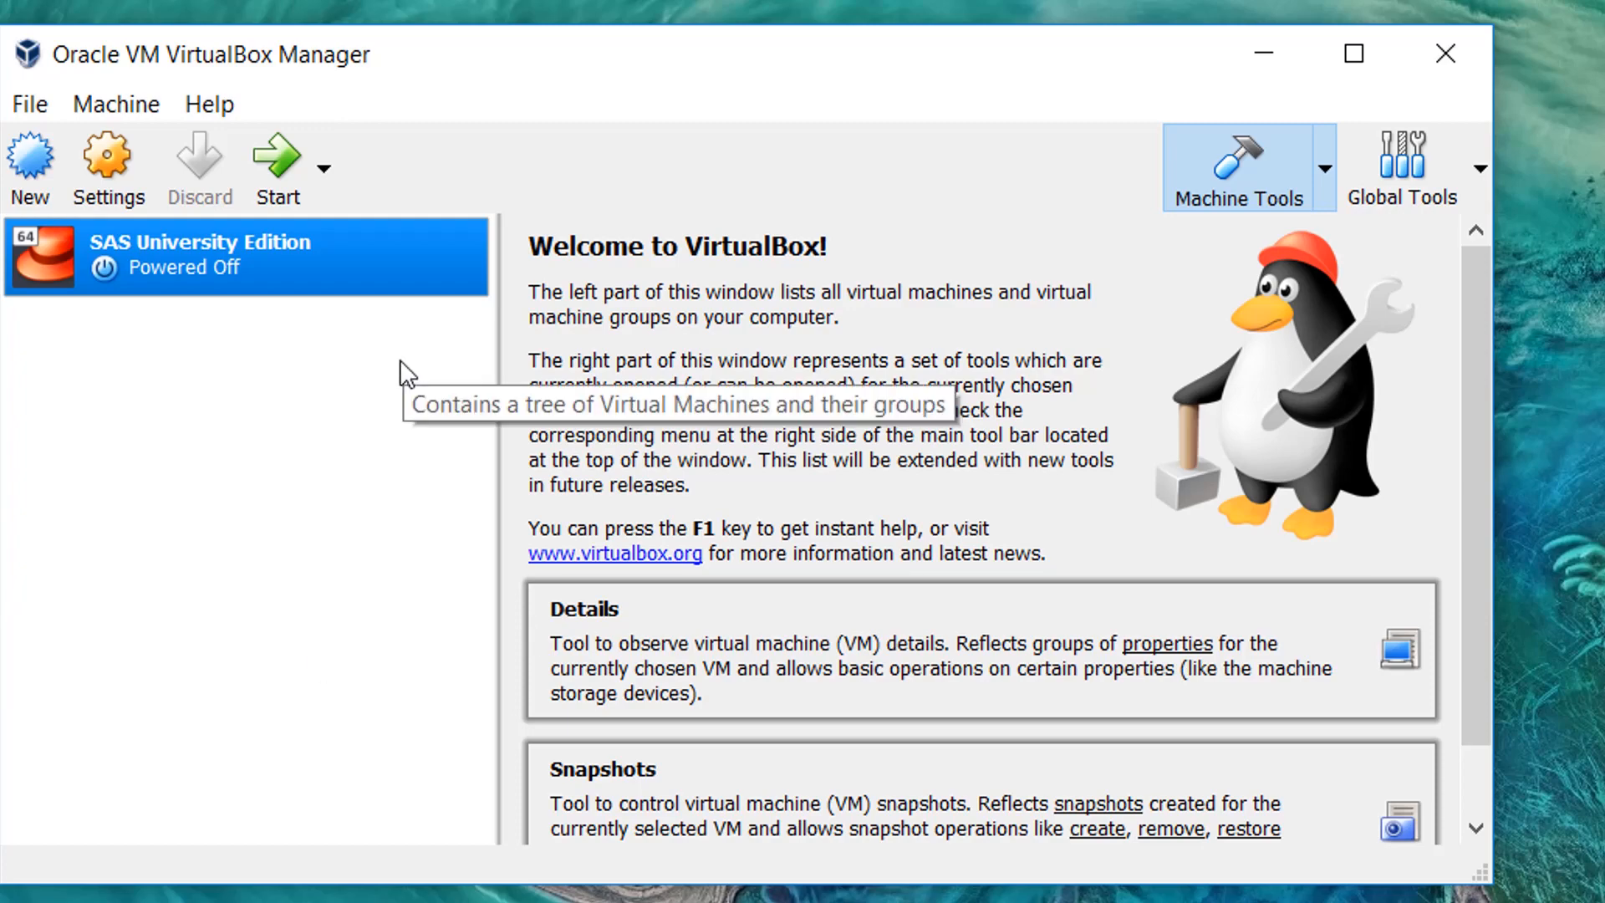
- Try to add the MyFolders folder from Documents\SASUniversityEdition as a shared folder of the SAS University Edition machine
{"action": "left_click", "coordinate": [124, 147]}
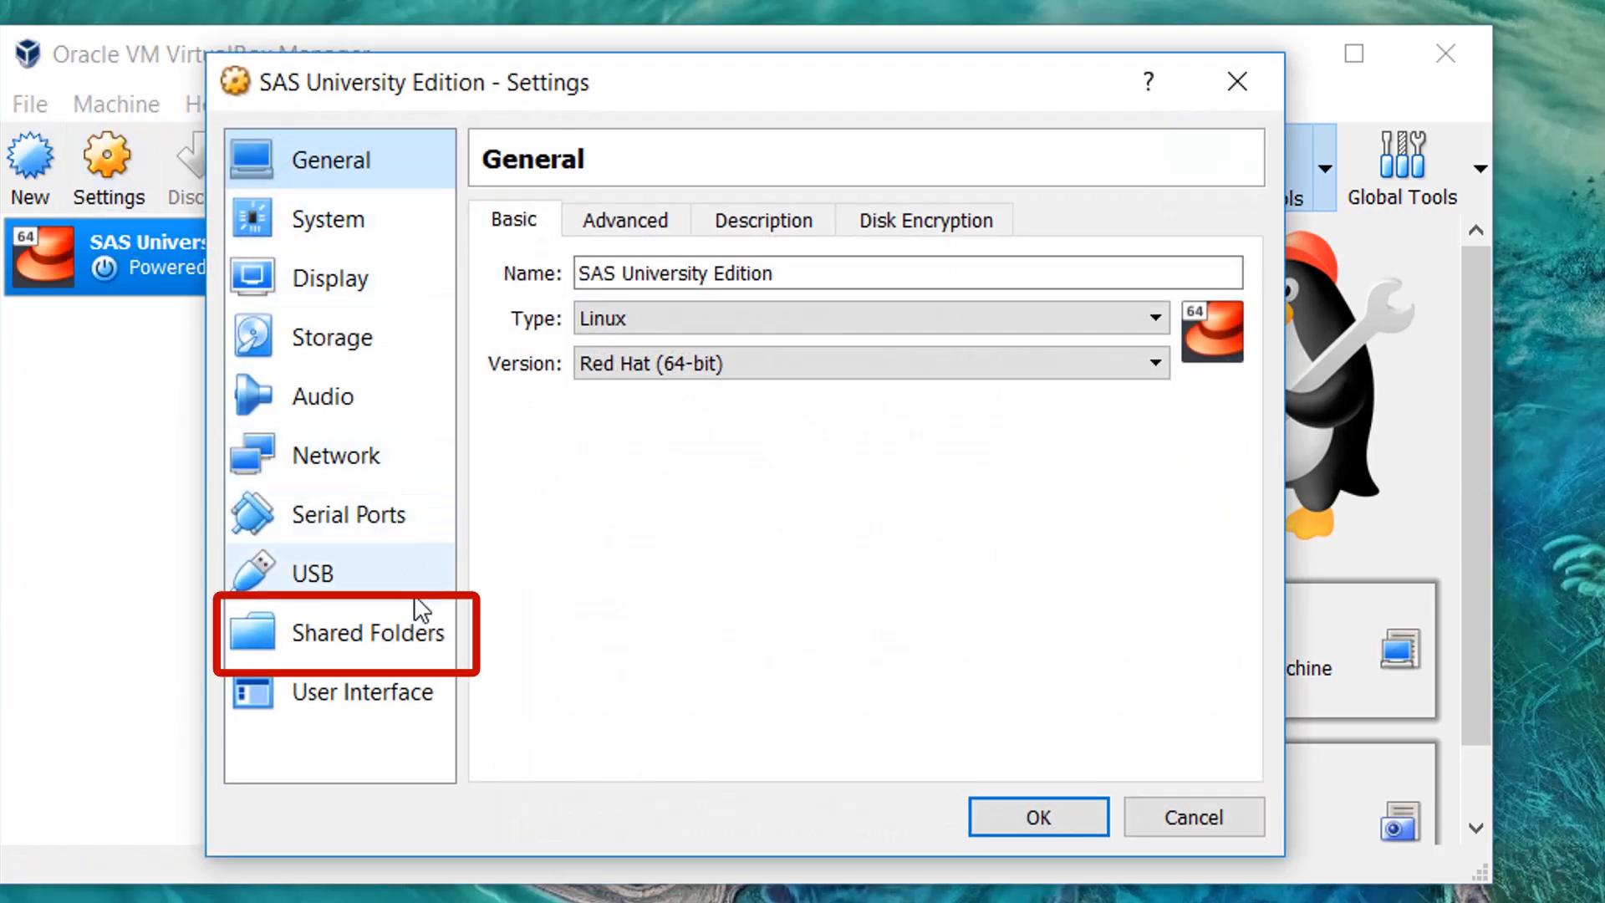
{"action": "left_click", "coordinate": [366, 633]}
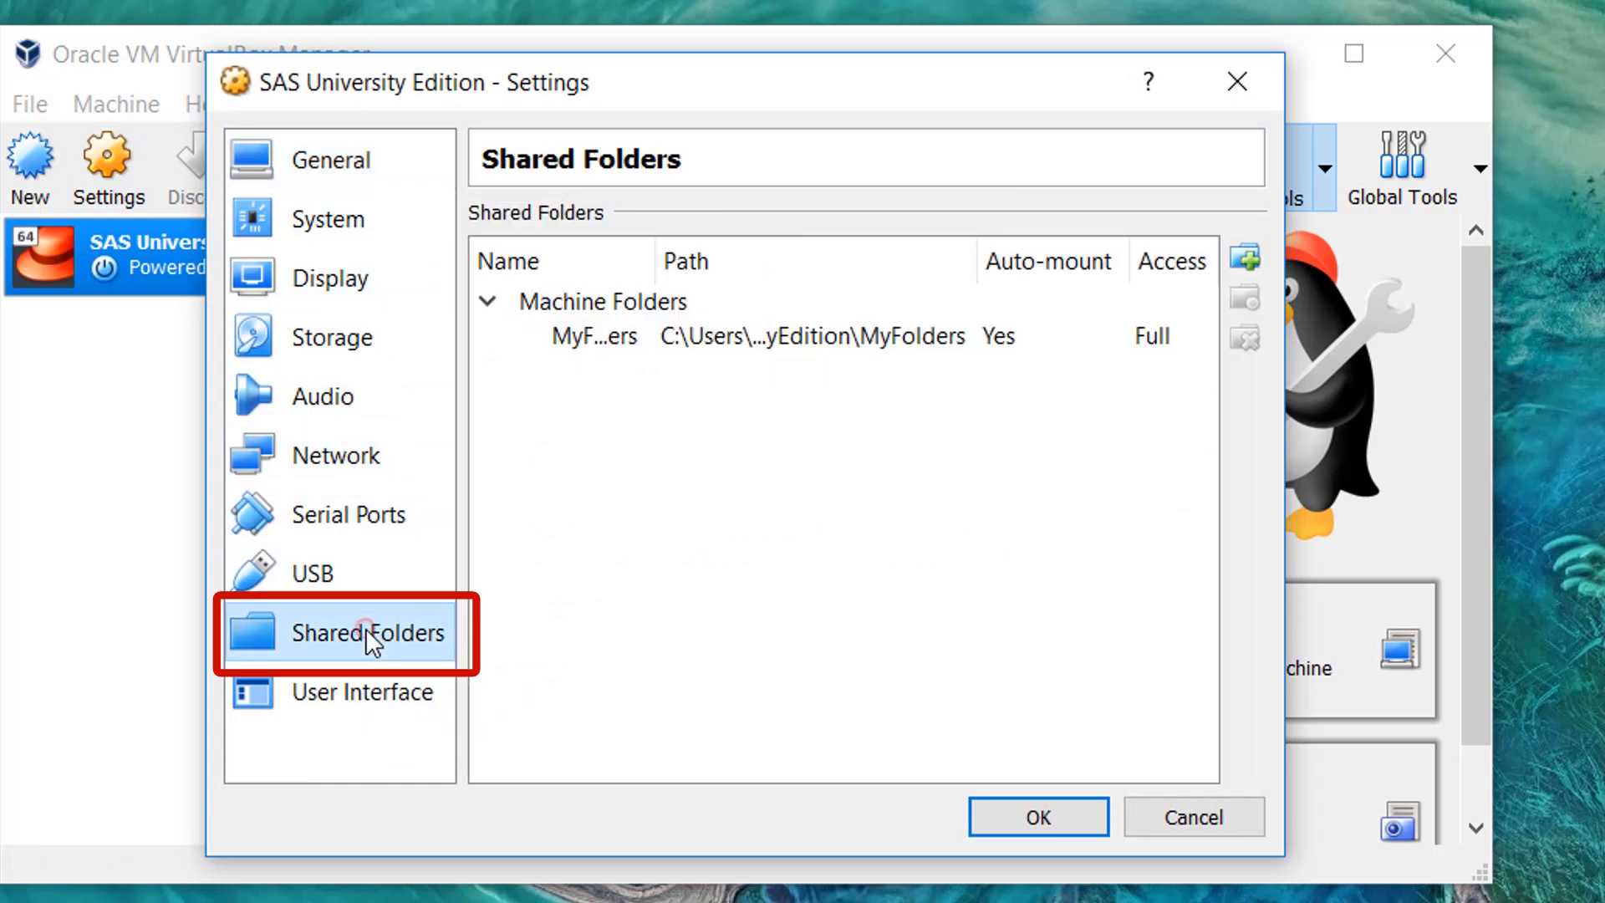
{"action": "left_click", "coordinate": [1248, 257]}
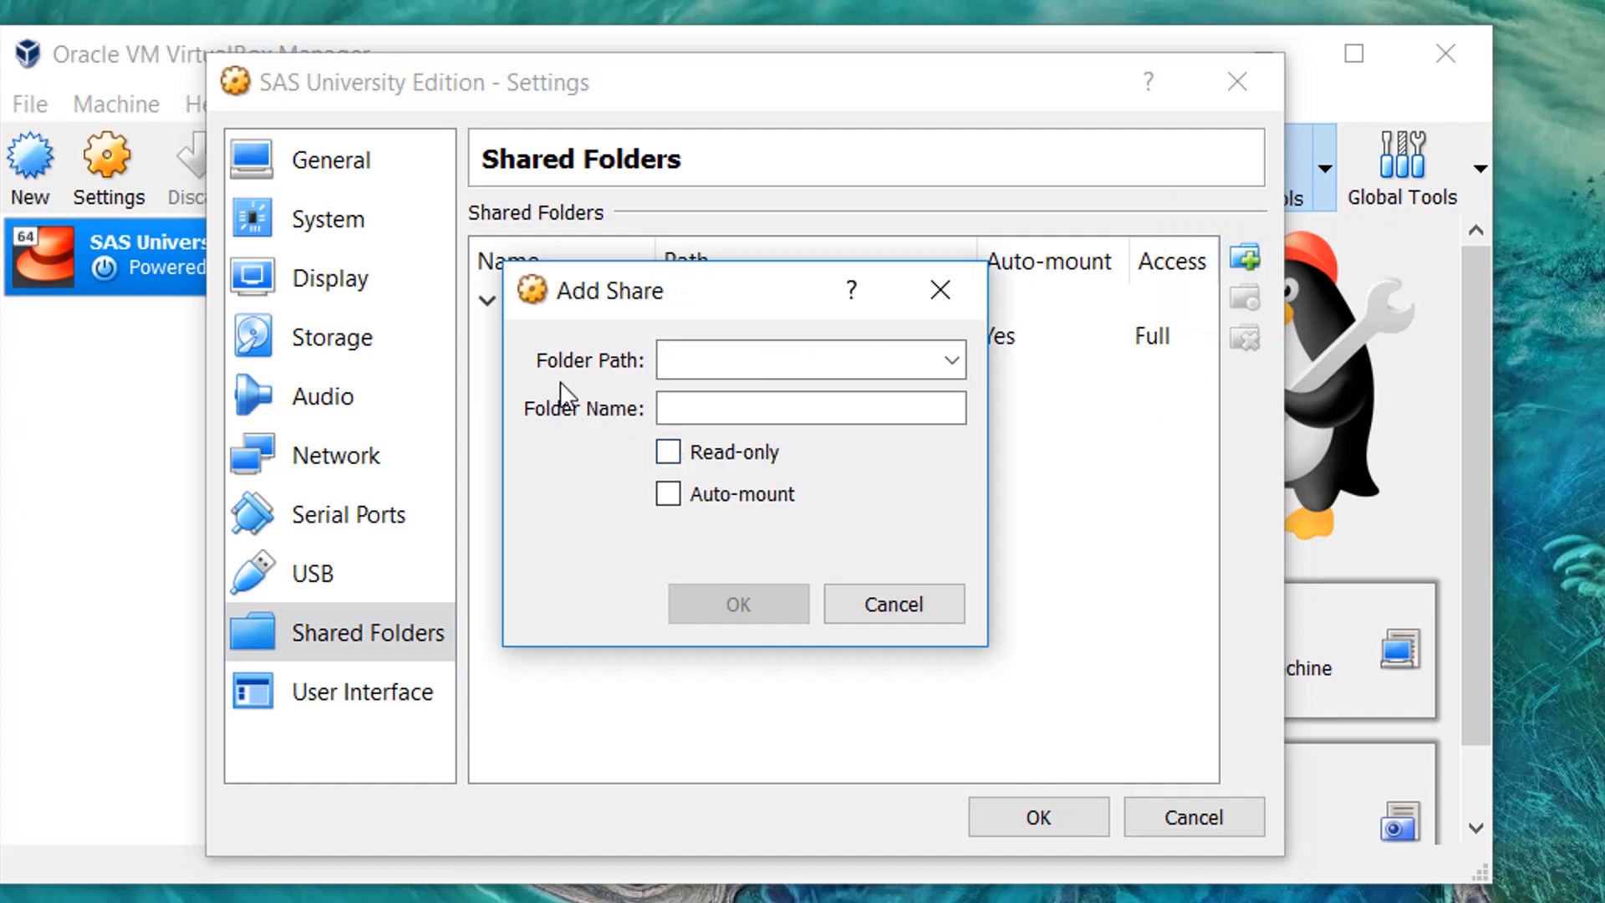
{"action": "left_click", "coordinate": [953, 358]}
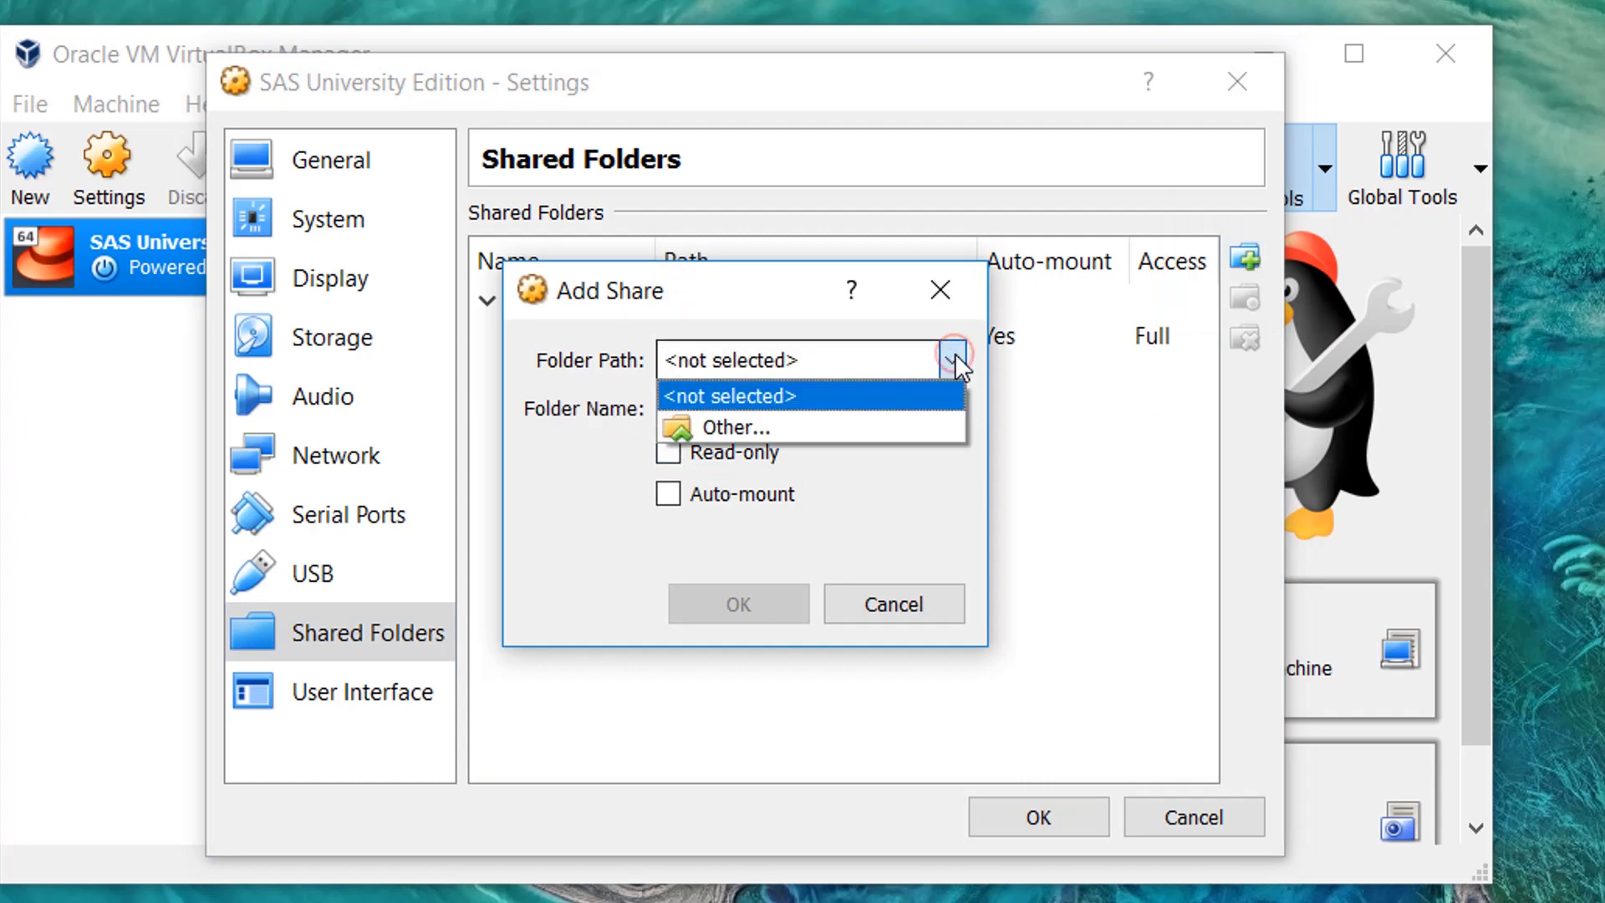
{"action": "left_click", "coordinate": [807, 426]}
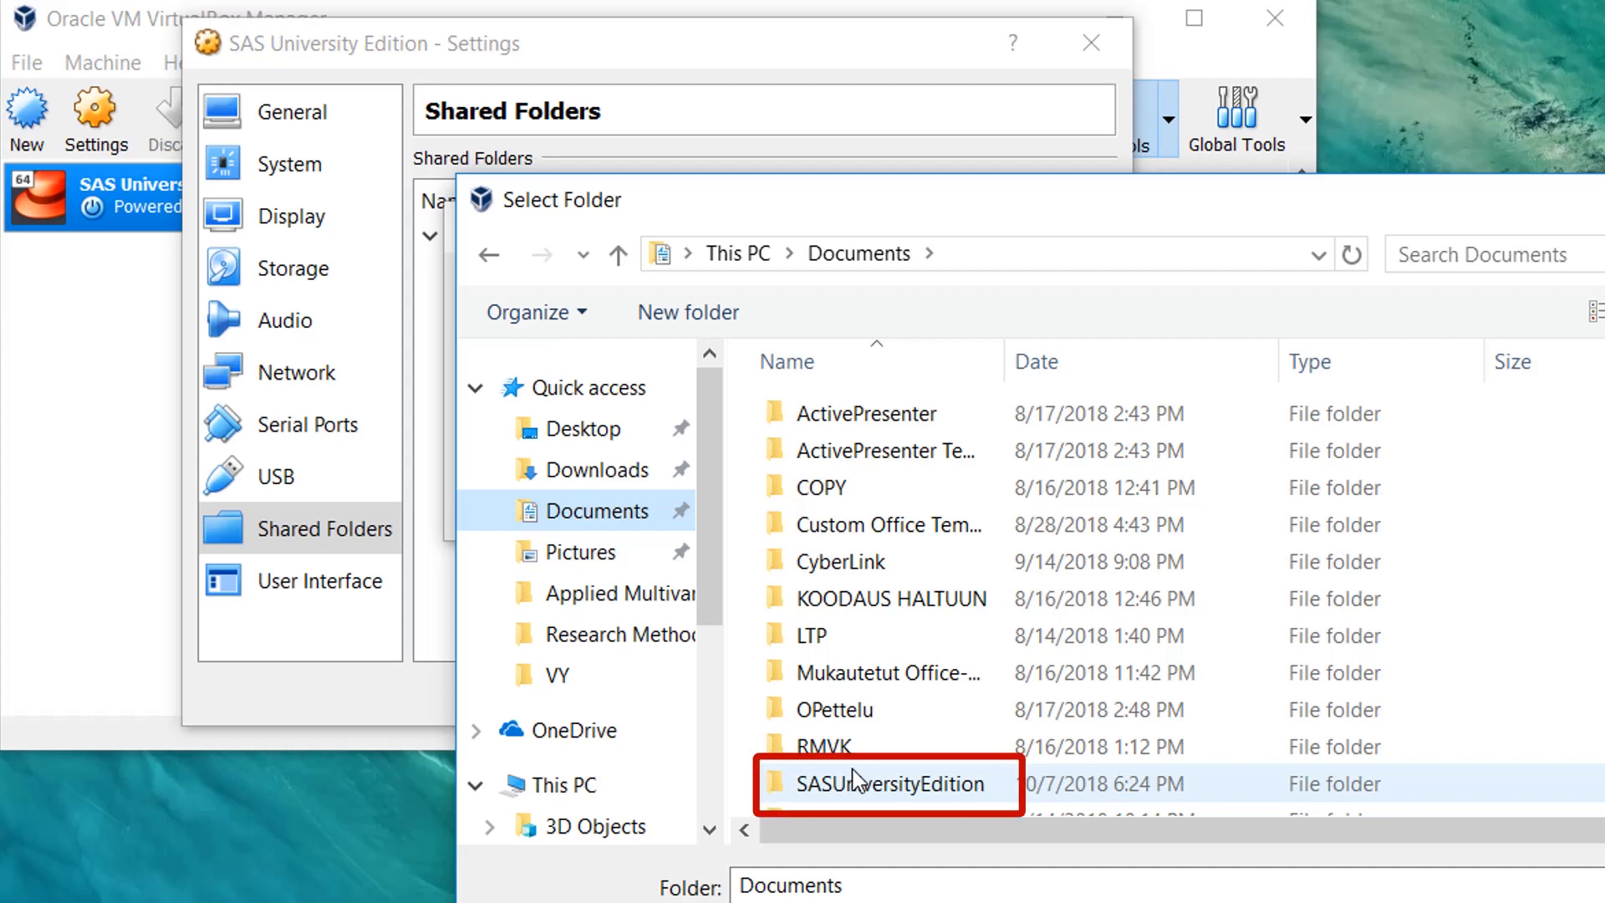
{"action": "double_click", "coordinate": [906, 785]}
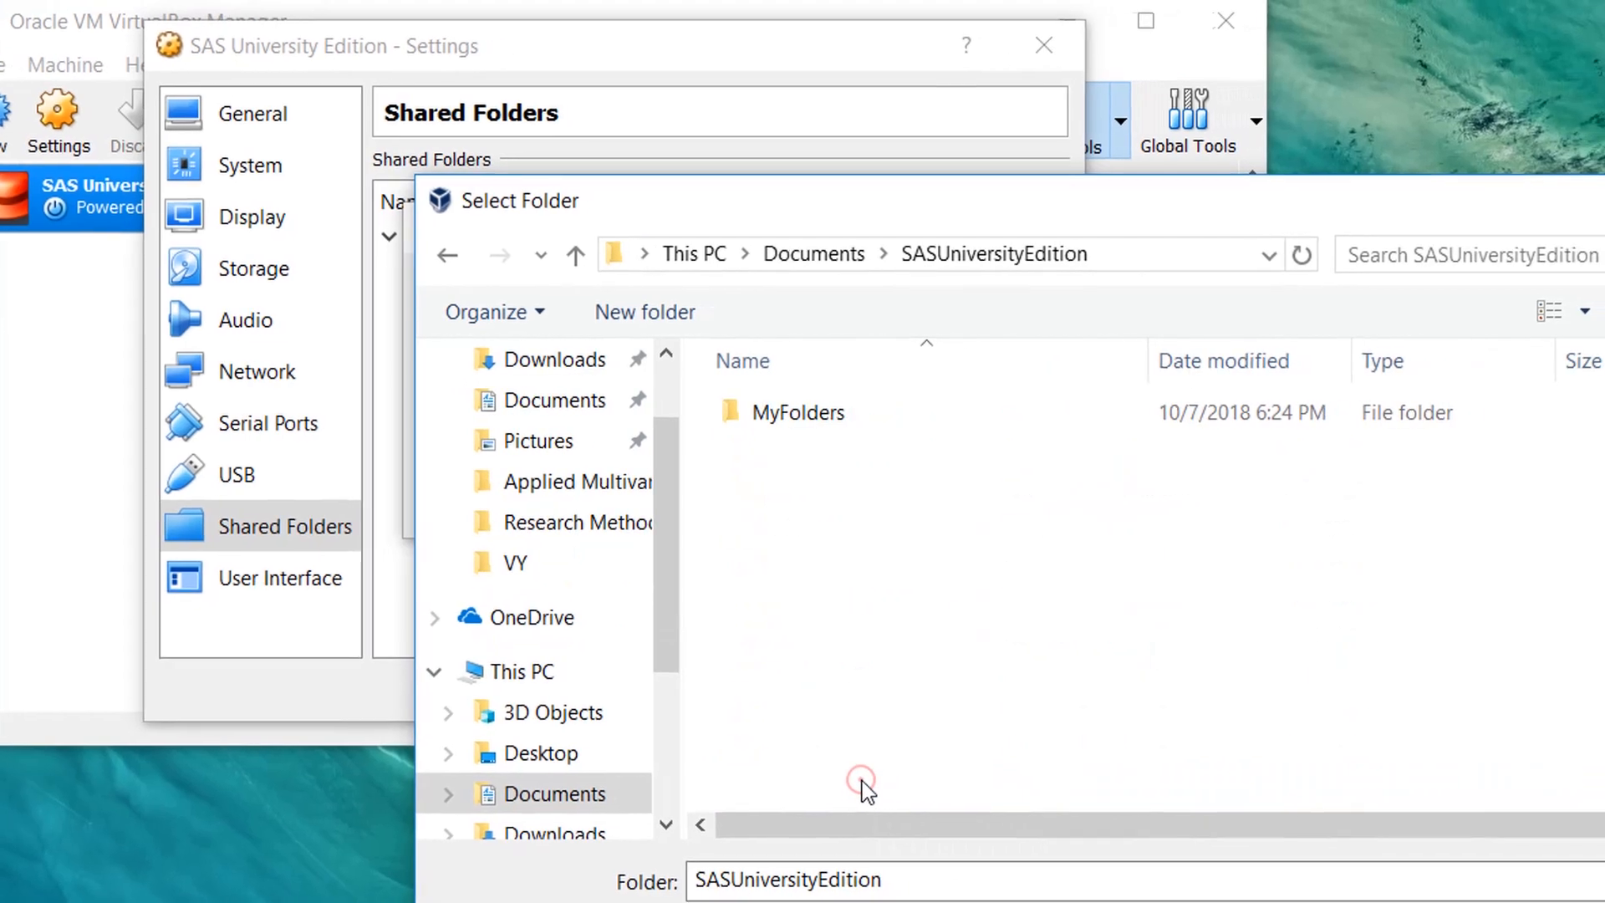
{"action": "double_click", "coordinate": [750, 421]}
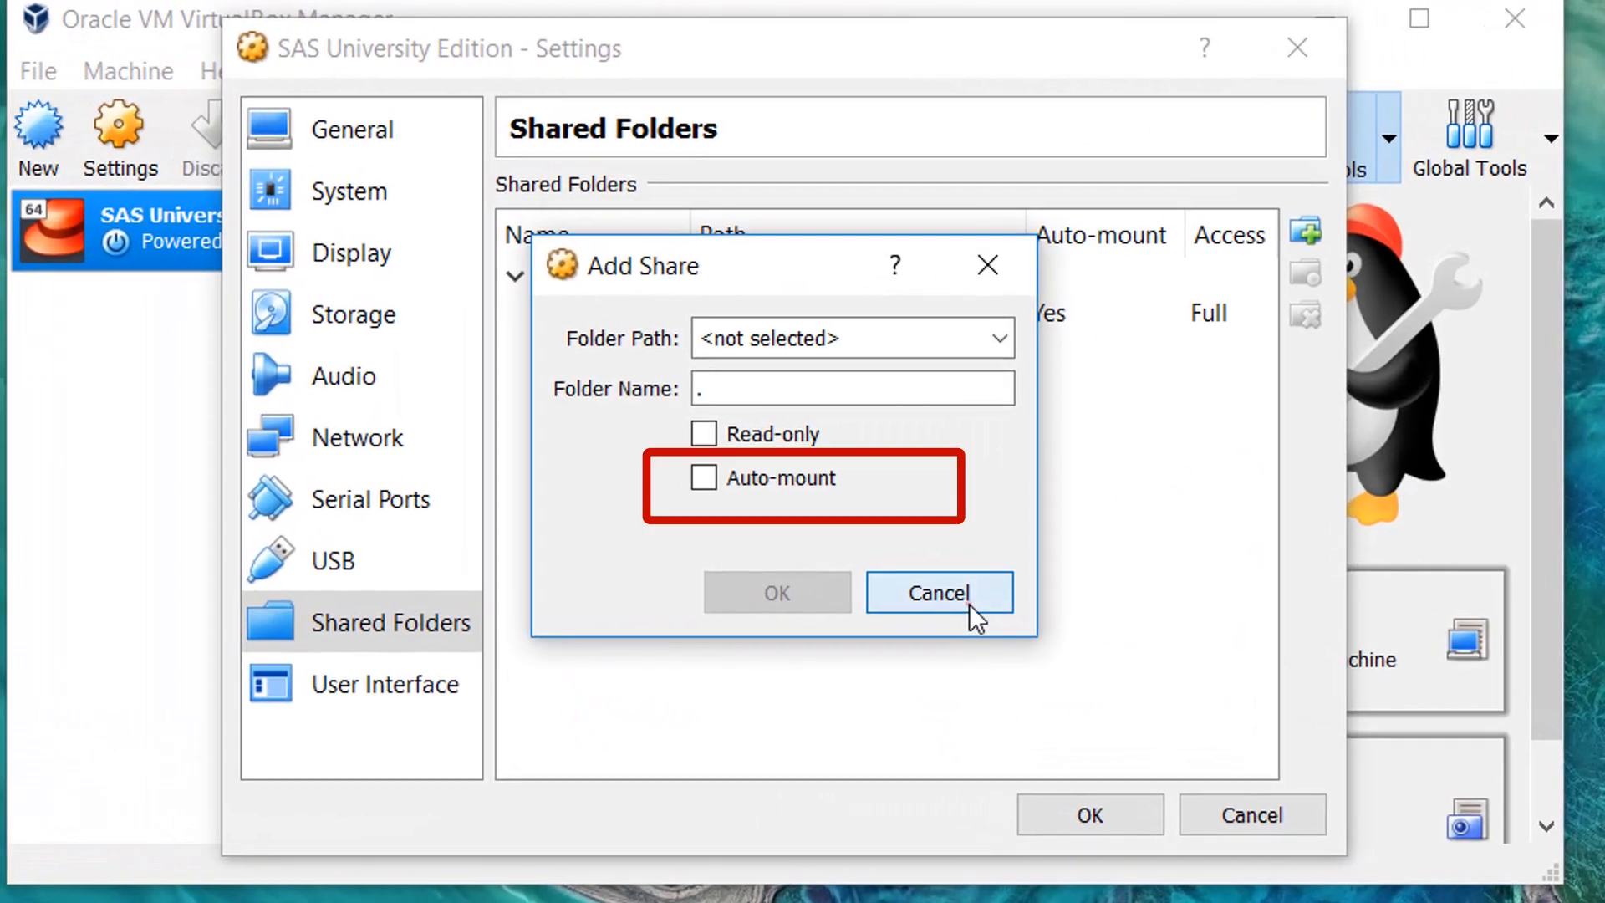
{"action": "left_click", "coordinate": [969, 603]}
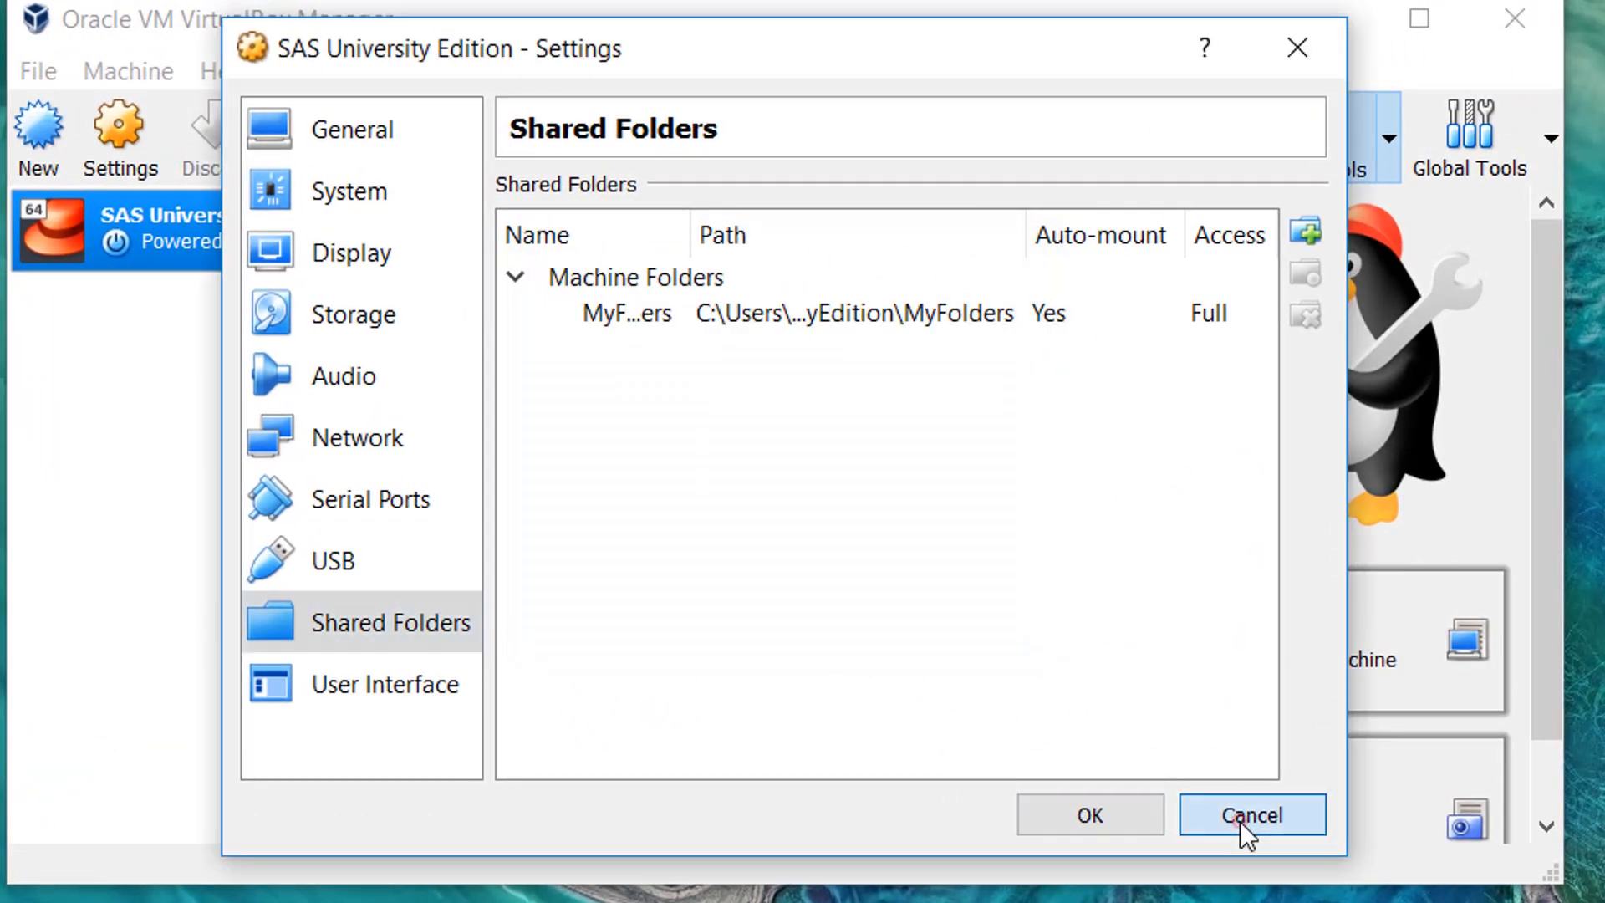
{"action": "left_click", "coordinate": [1241, 820]}
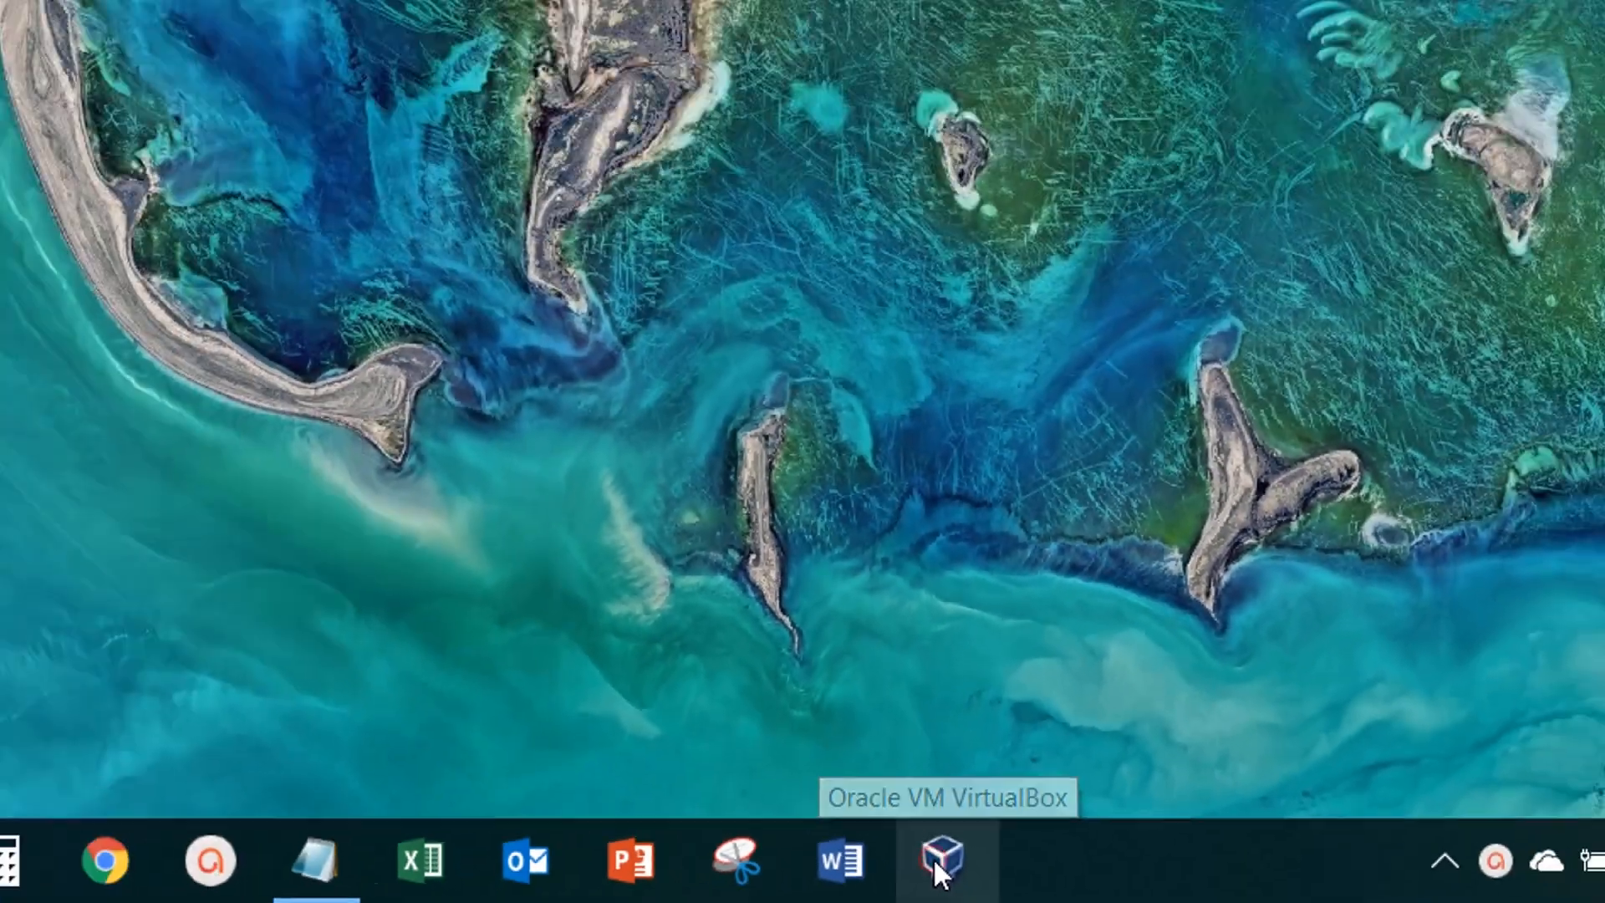
- Open Oracle VM VirtualBox, start the SAS University Edition virtual machine, and minimize its window once it has booted
{"action": "left_click", "coordinate": [604, 815]}
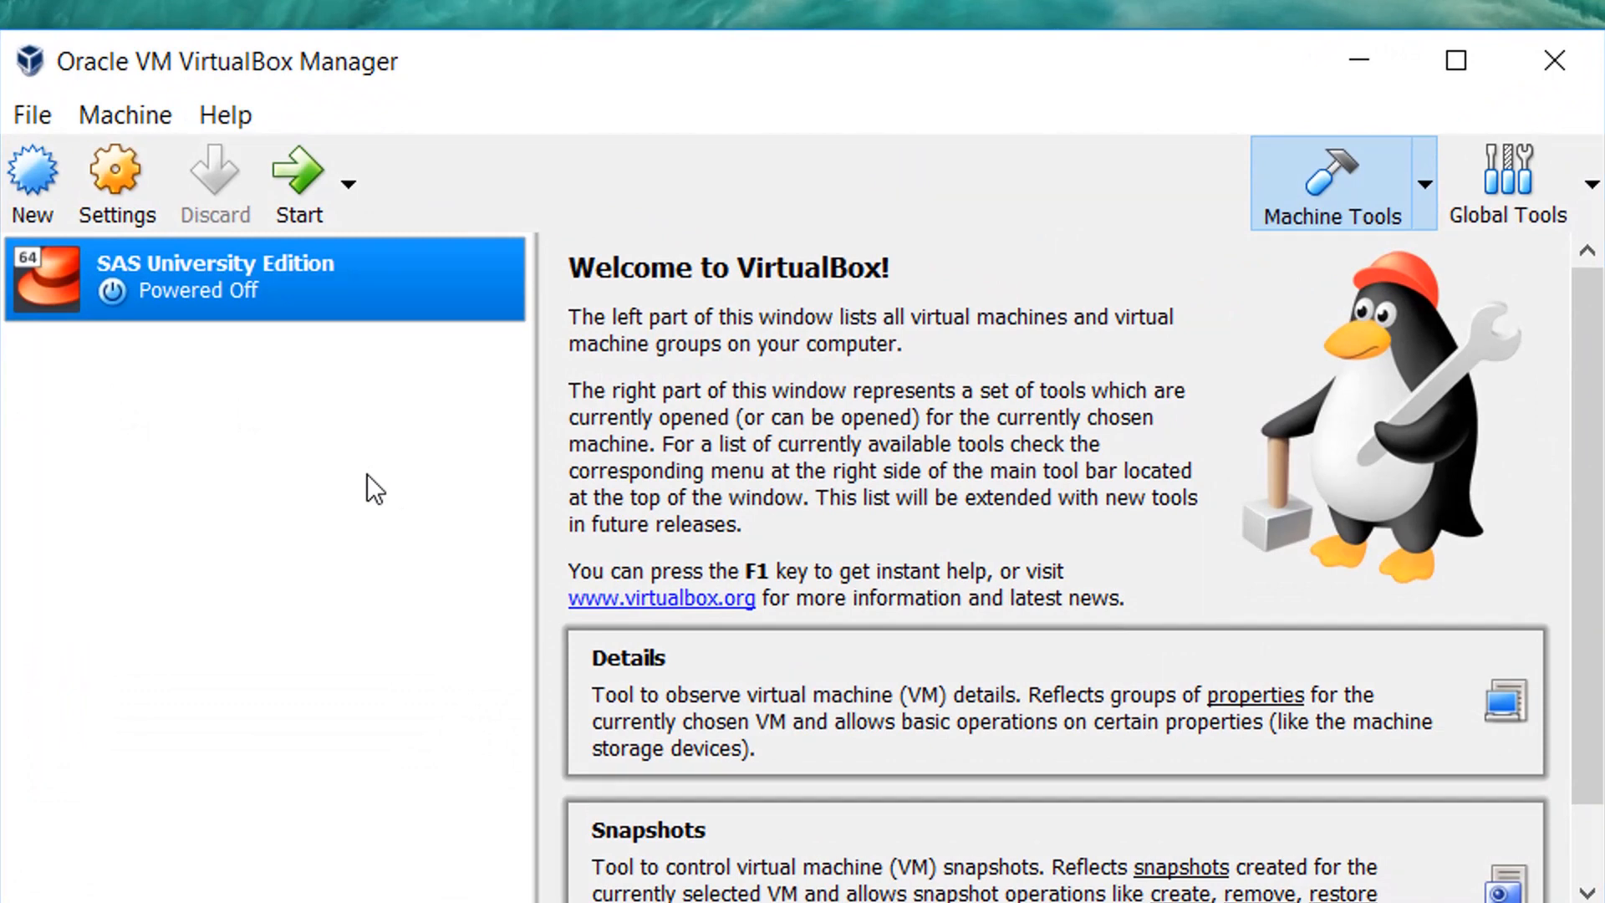
{"action": "left_click", "coordinate": [304, 184]}
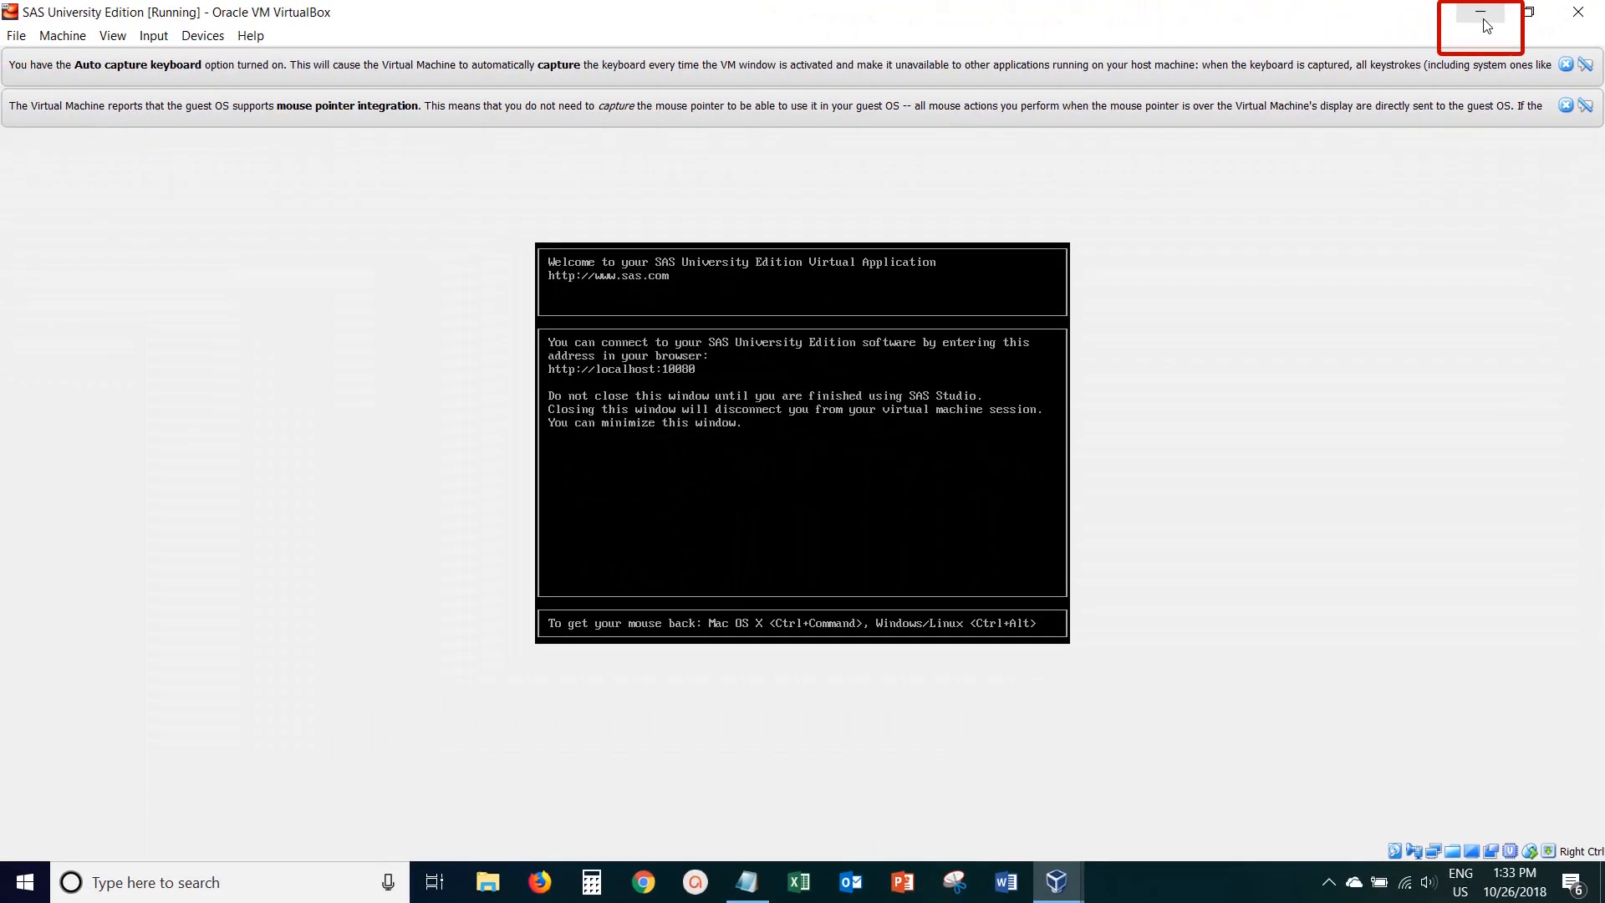
{"action": "left_click", "coordinate": [996, 96]}
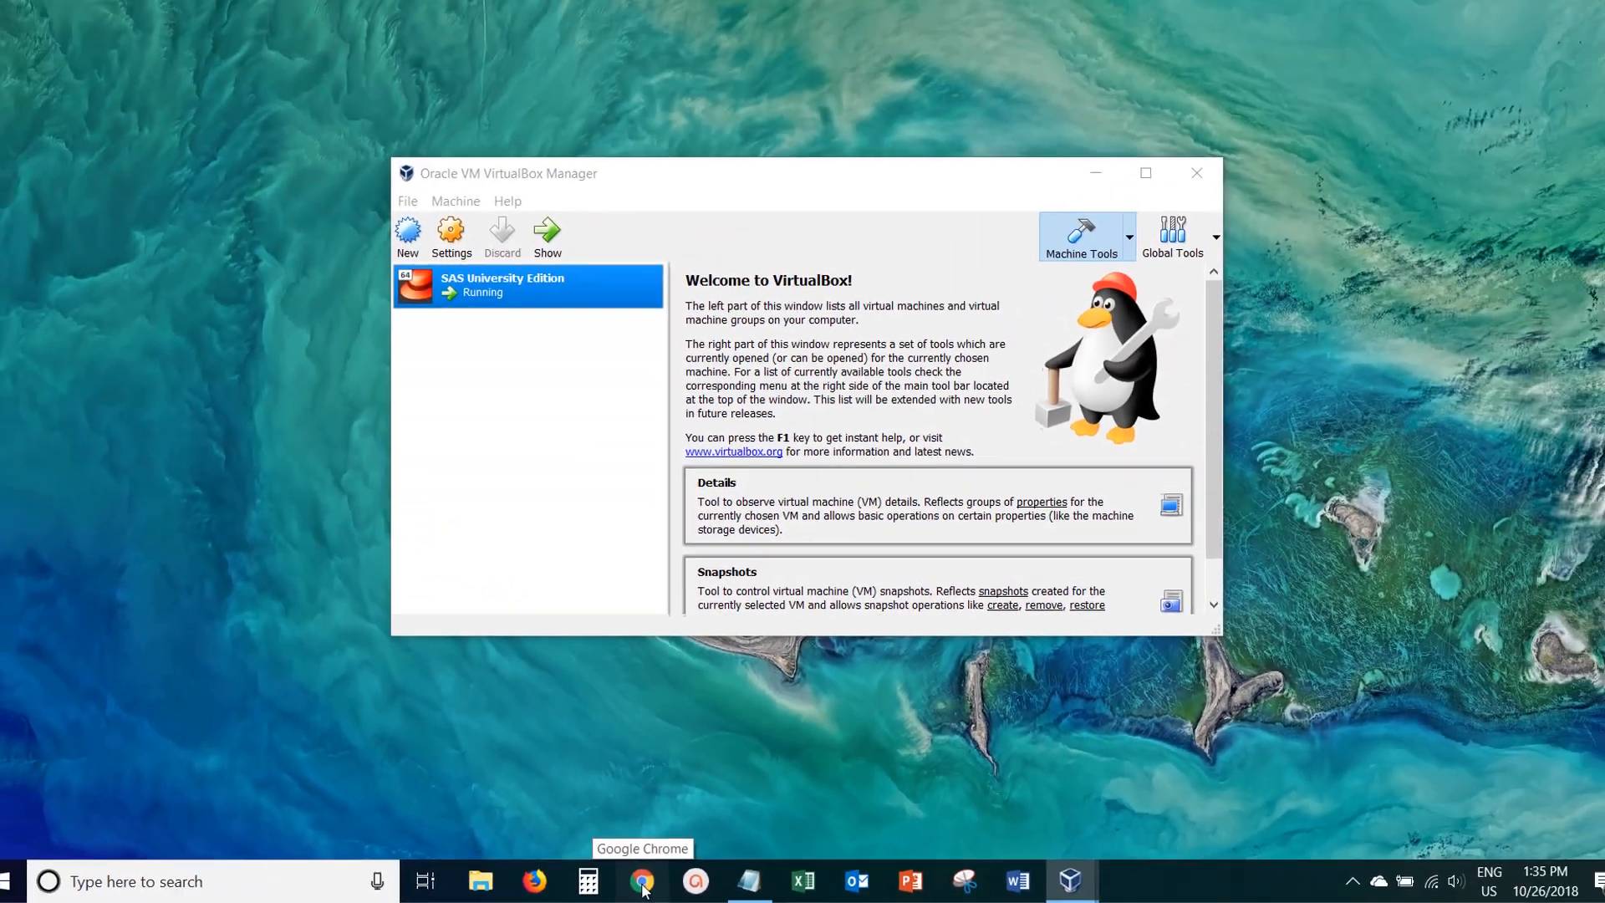
- Switch to Google Chrome, go to localhost:10080, and start SAS Studio from the SAS Information Center
{"action": "left_click", "coordinate": [642, 882]}
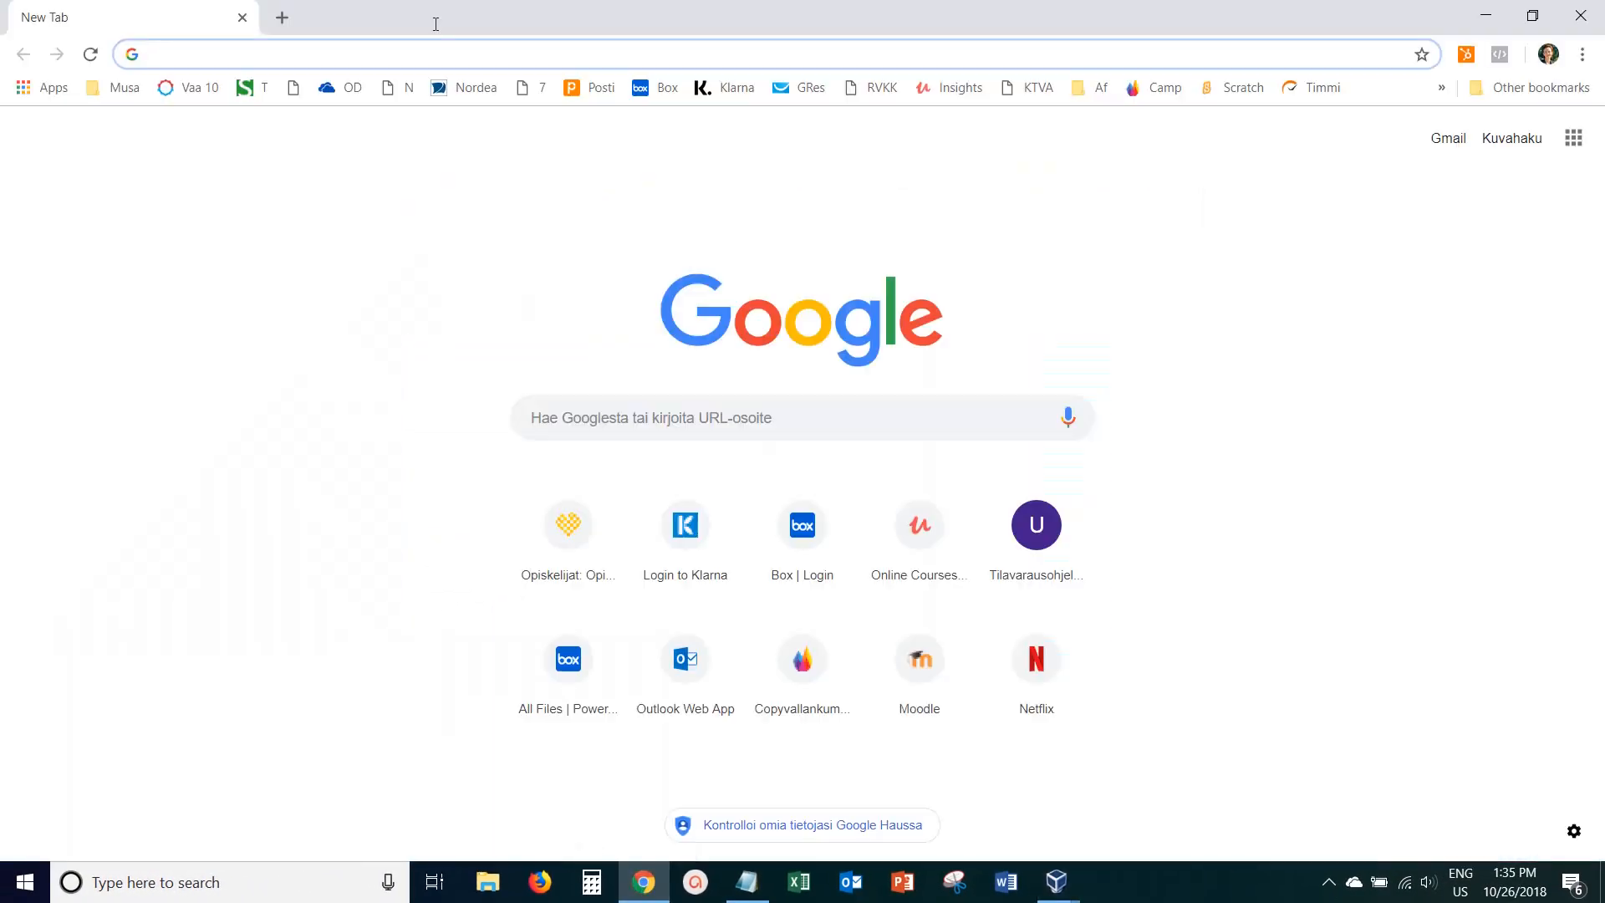
{"action": "type", "text": "localhost:10080"}
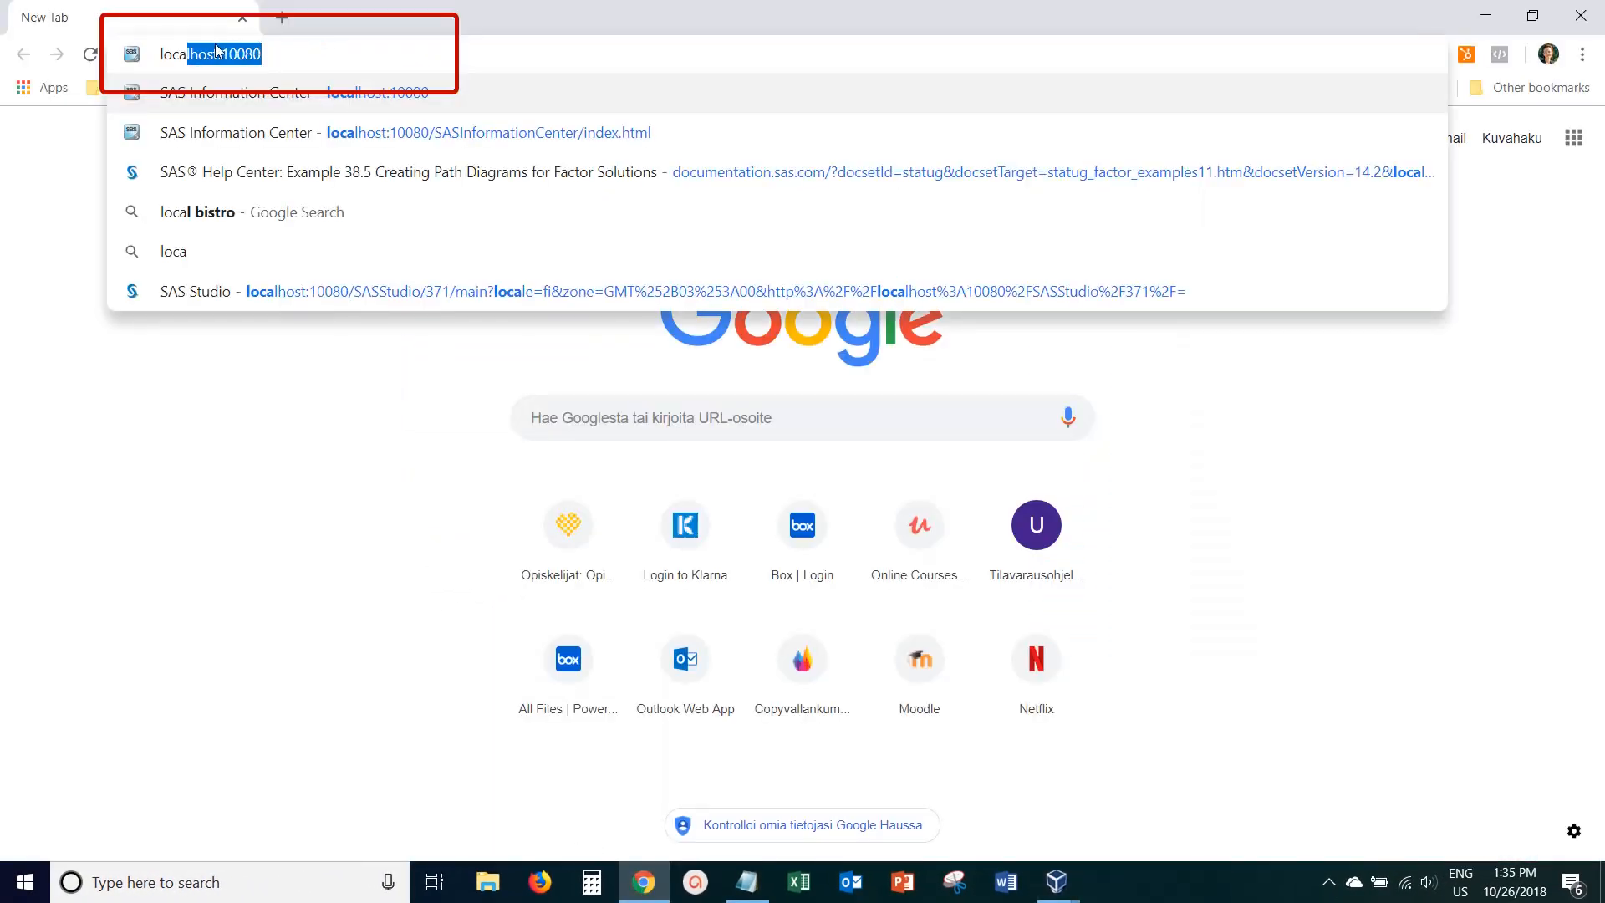
{"action": "left_click", "coordinate": [290, 54]}
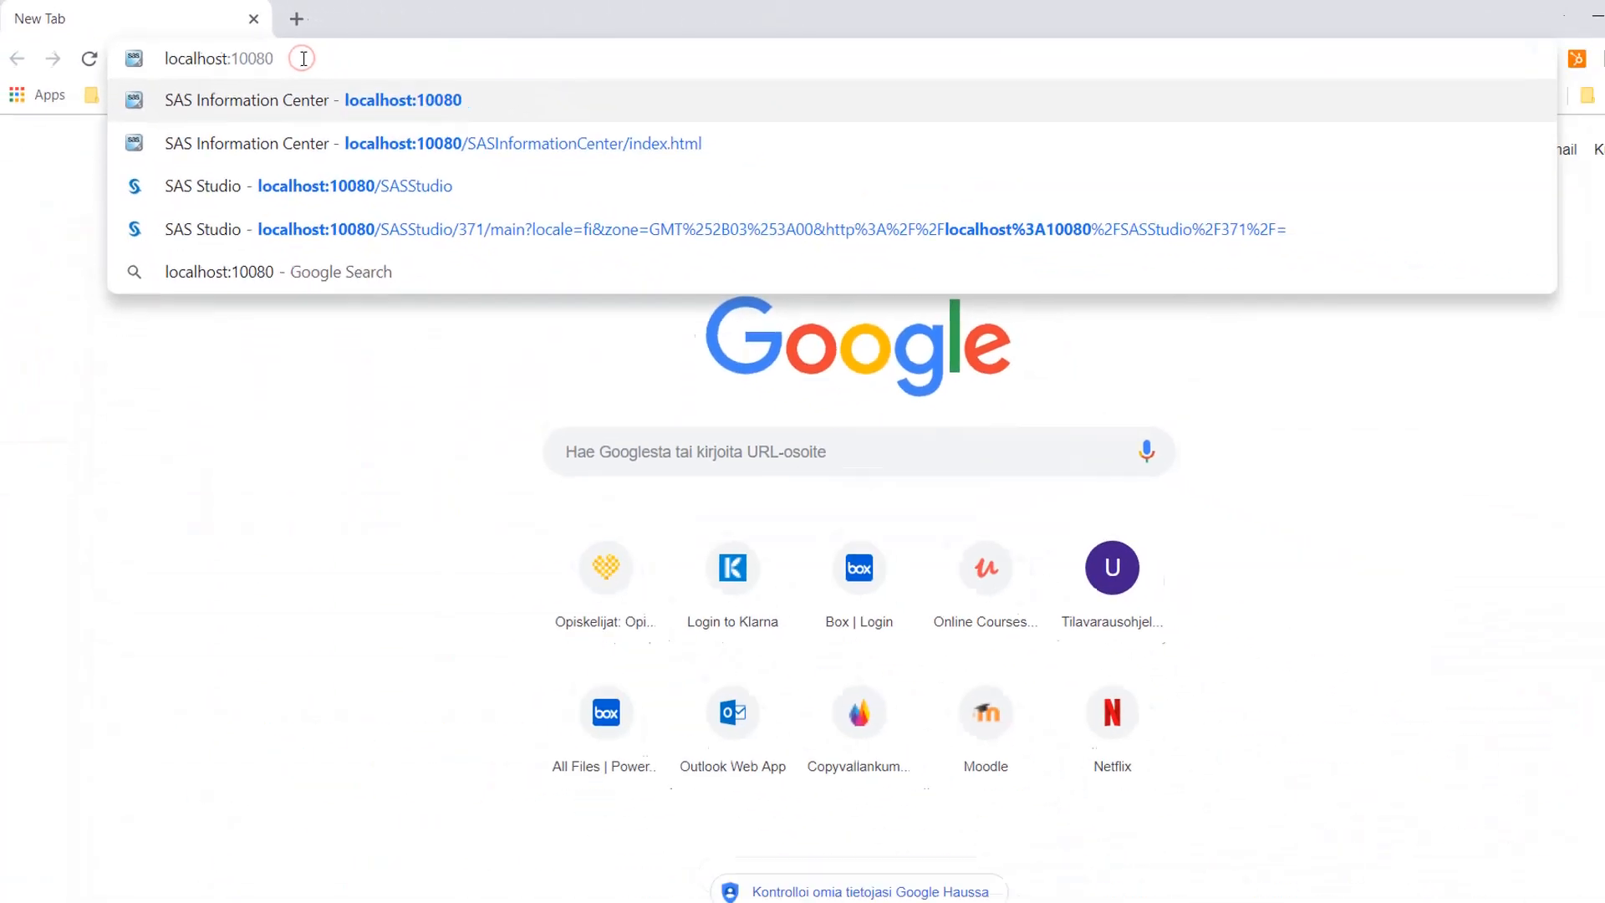
{"action": "key", "text": "Return"}
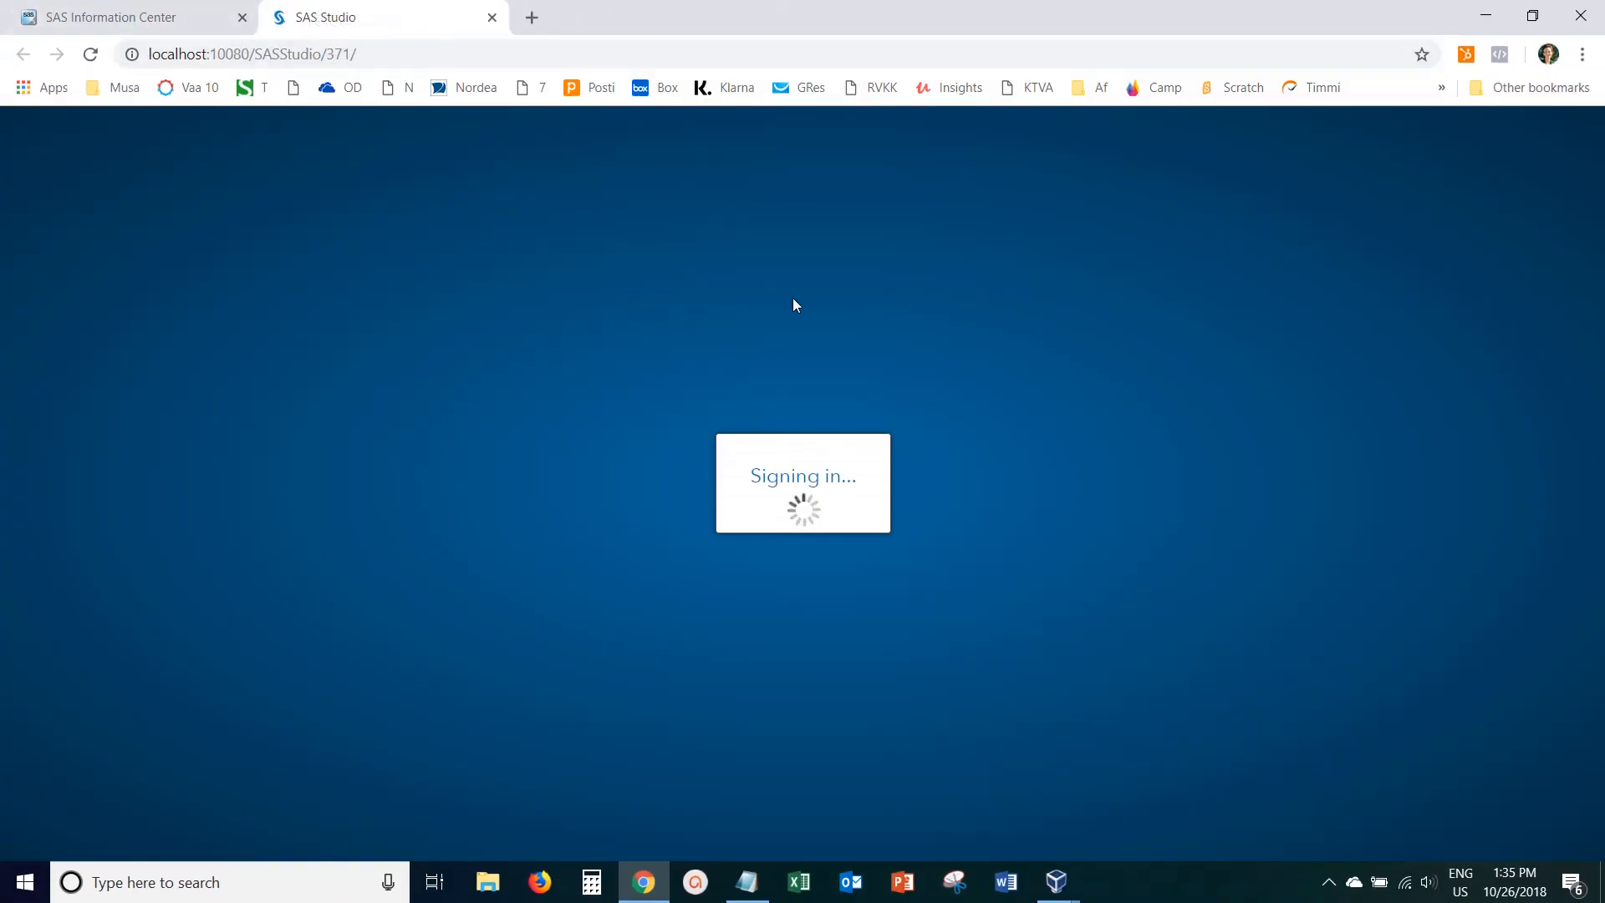